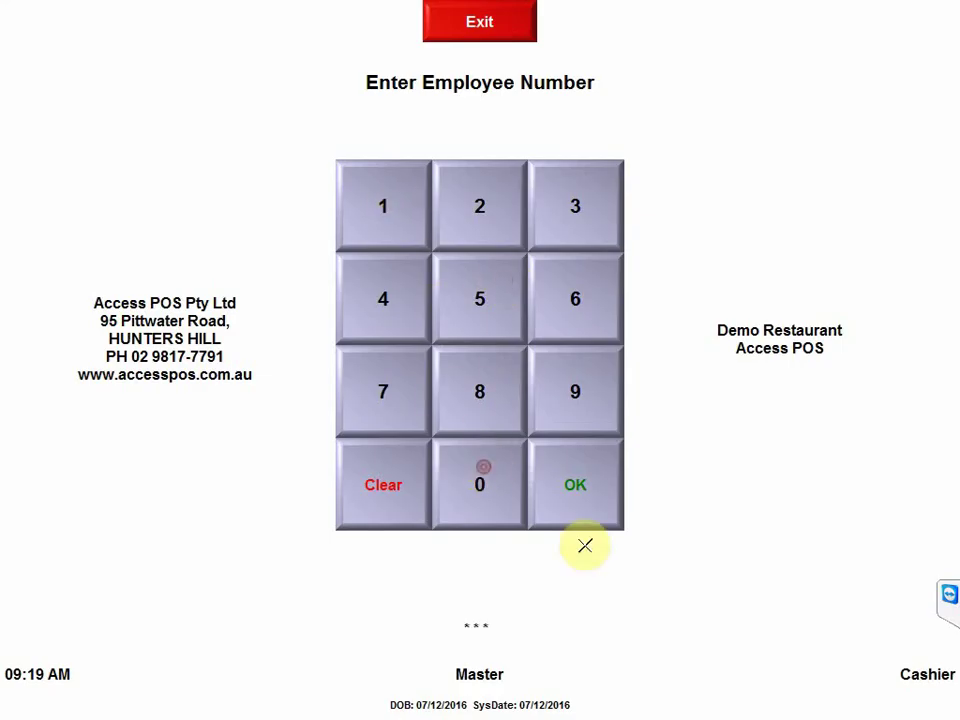
Step: Submit the entered employee number and clock in to reach the restaurant's table layout
{"action": "left_click", "coordinate": [579, 484]}
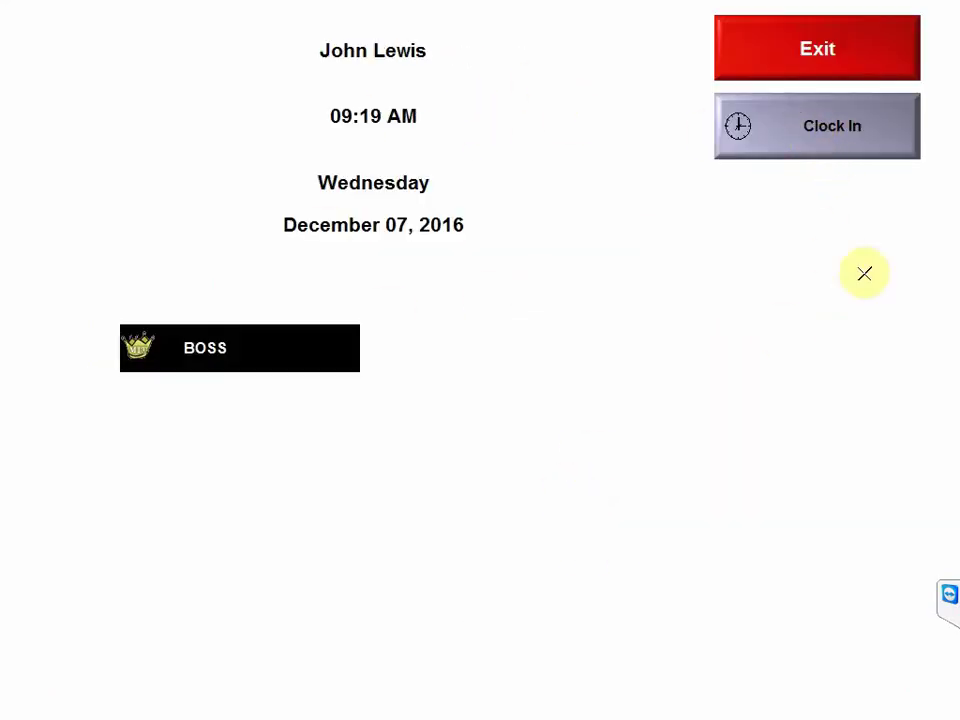
{"action": "left_click", "coordinate": [800, 131]}
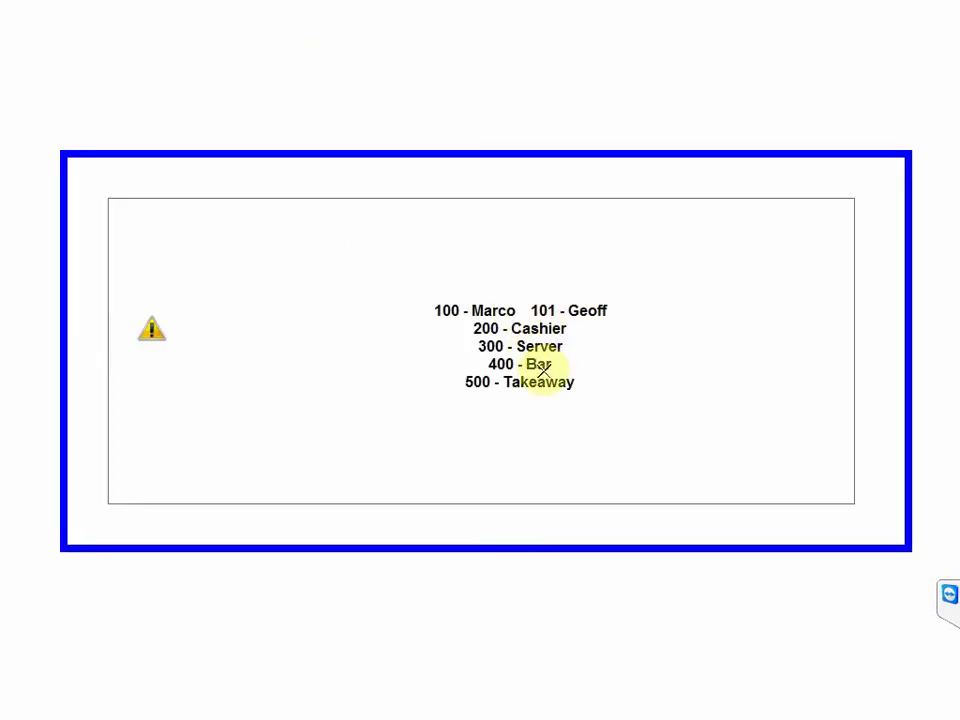
{"action": "left_click", "coordinate": [595, 358]}
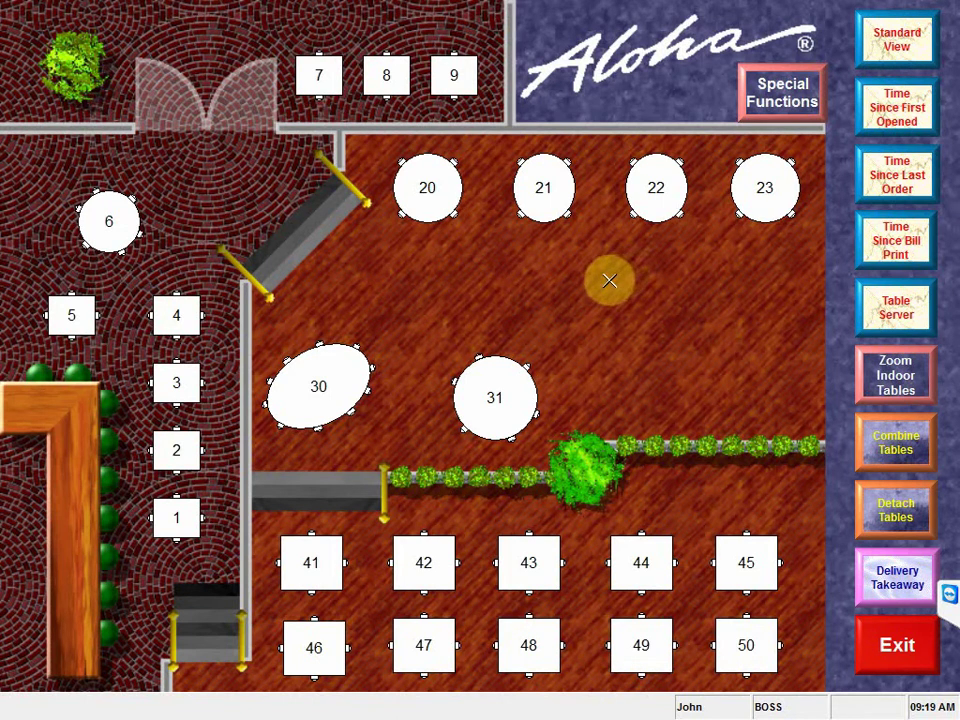
Step: Open table 42 with a guest count of 2
{"action": "left_click", "coordinate": [426, 567]}
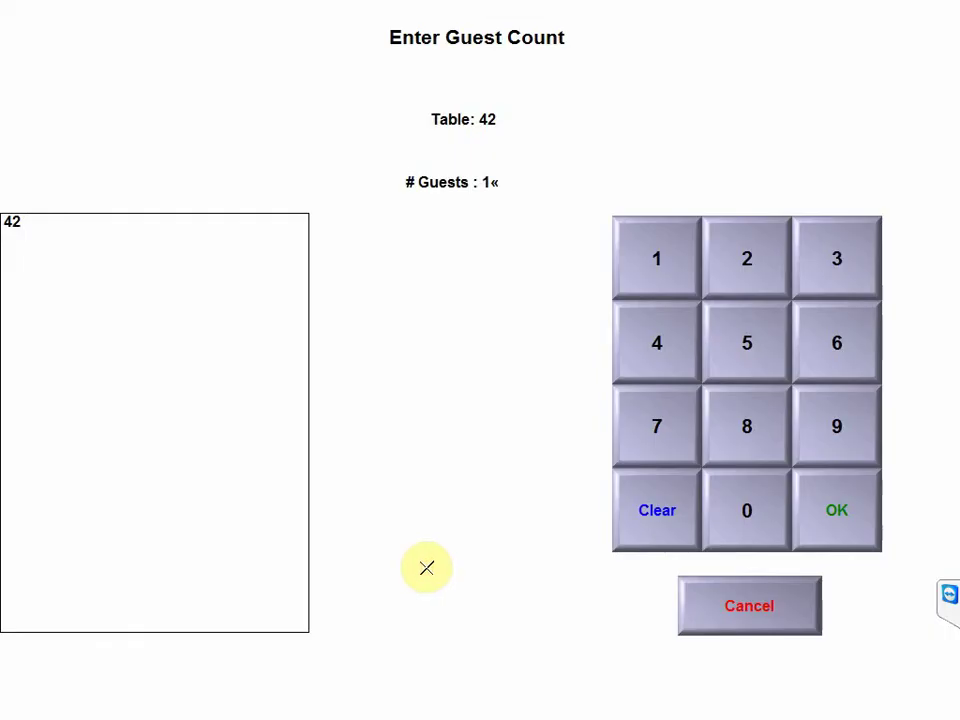
{"action": "left_click", "coordinate": [742, 273]}
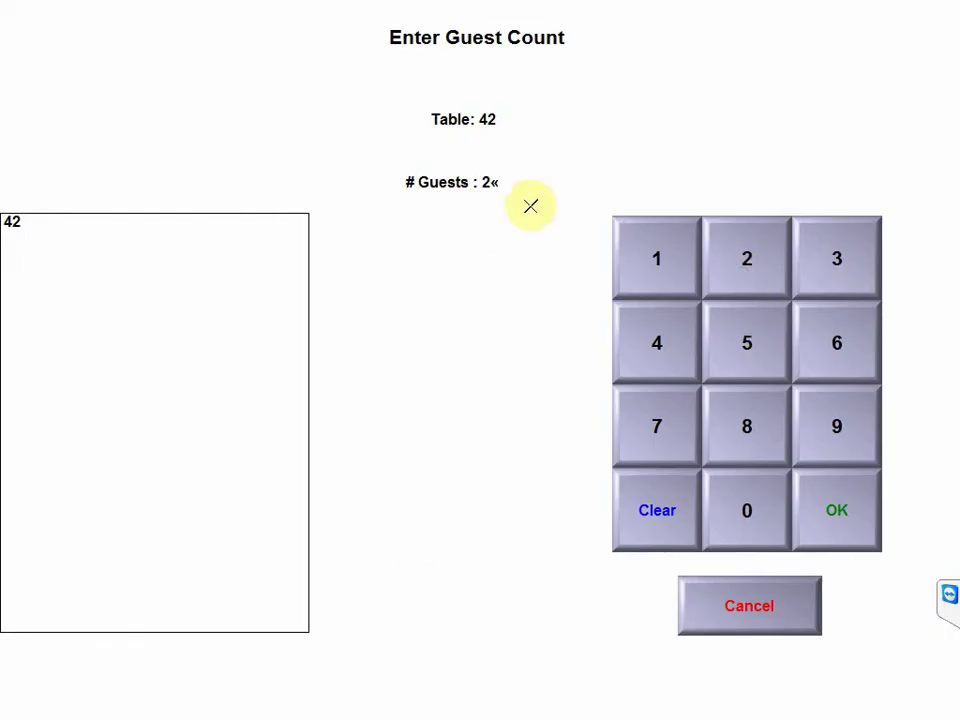
{"action": "left_click", "coordinate": [835, 497]}
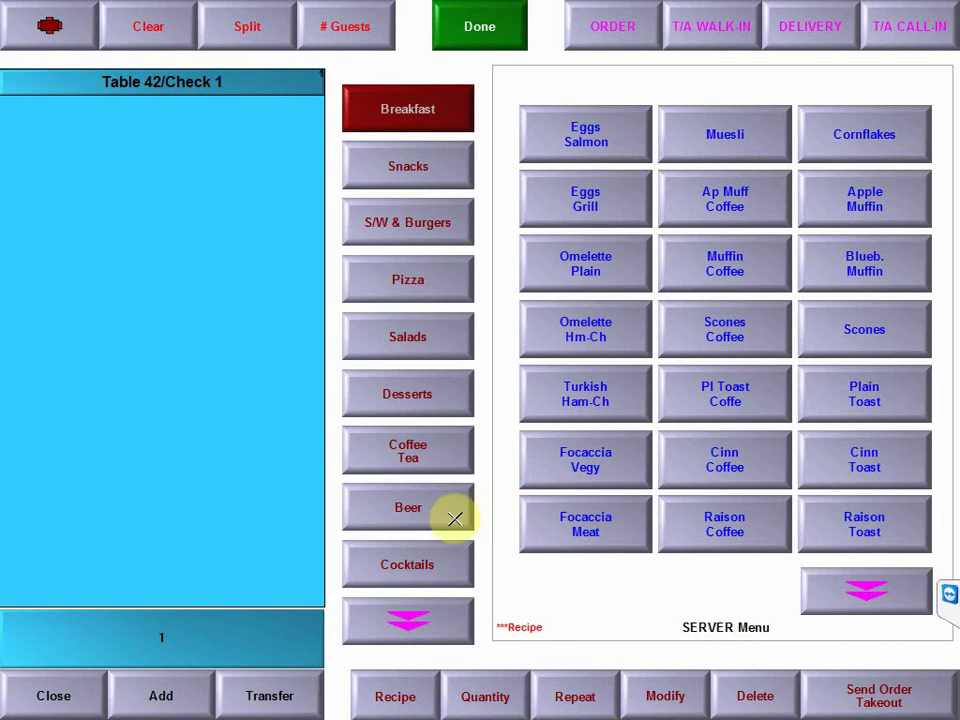
Step: Add a Crown Lager, a Guinness, a Deluxe Pizza and a Rocket Salad to table 42's check
{"action": "left_click", "coordinate": [435, 508]}
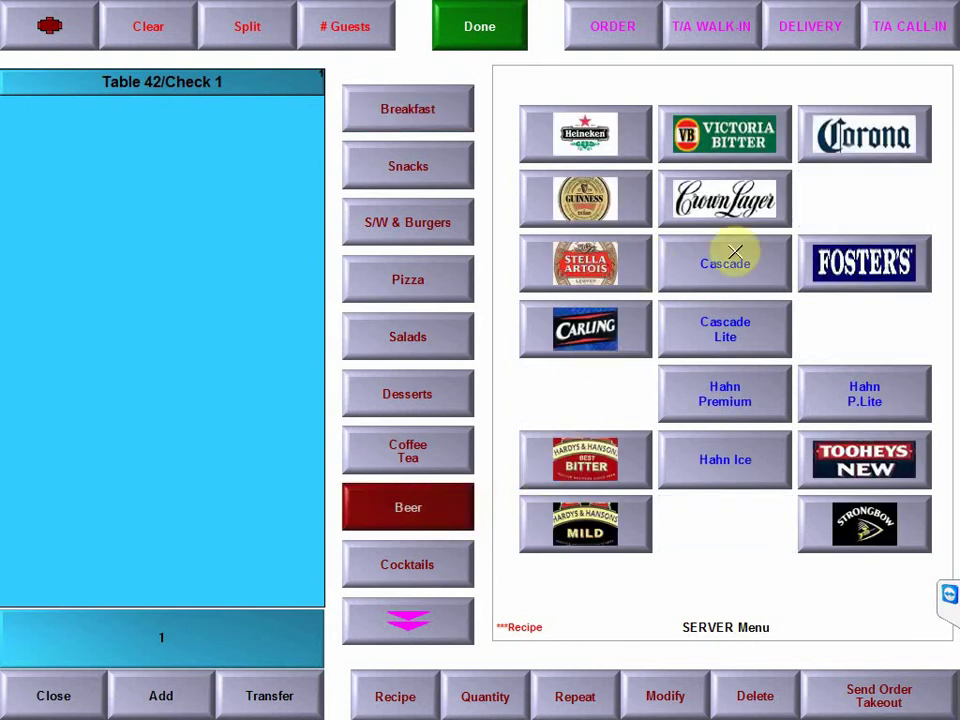
{"action": "left_click", "coordinate": [707, 205]}
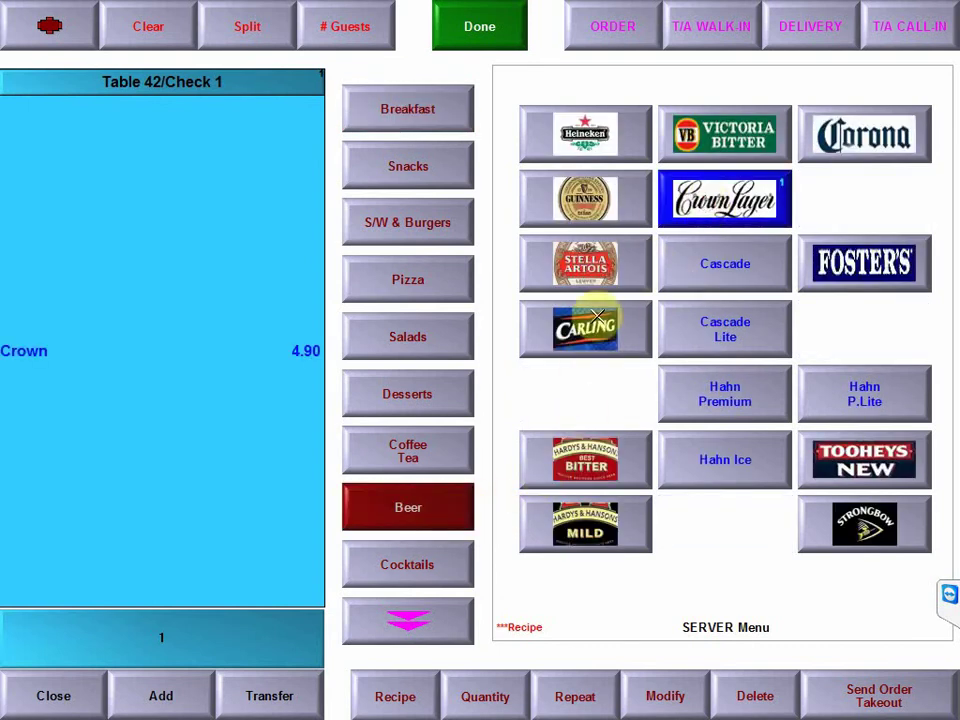
{"action": "left_click", "coordinate": [585, 200]}
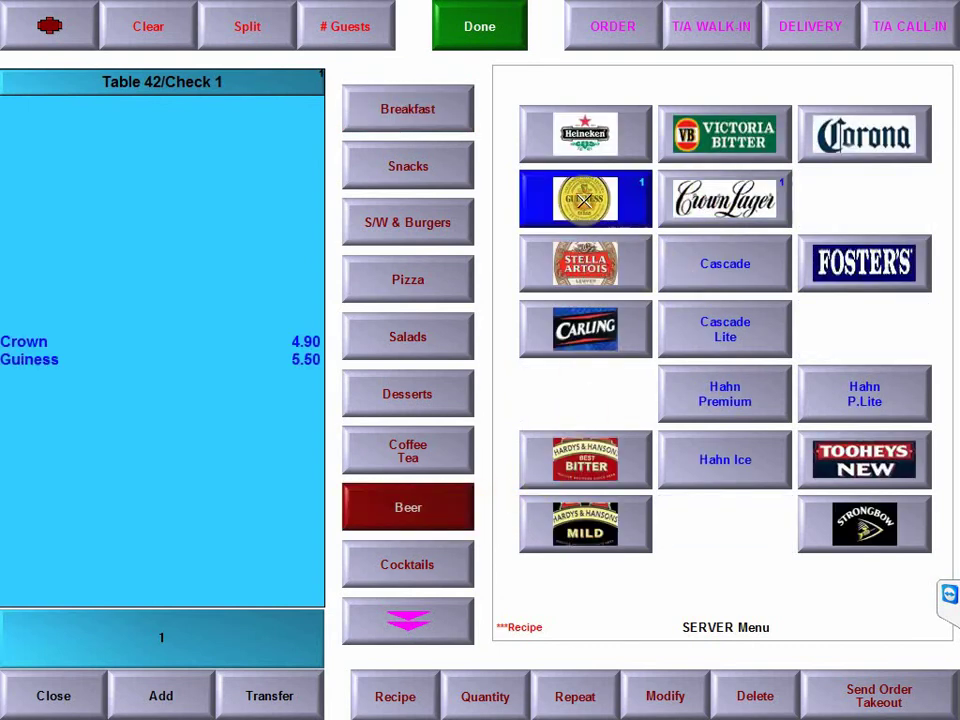
{"action": "left_click", "coordinate": [422, 275]}
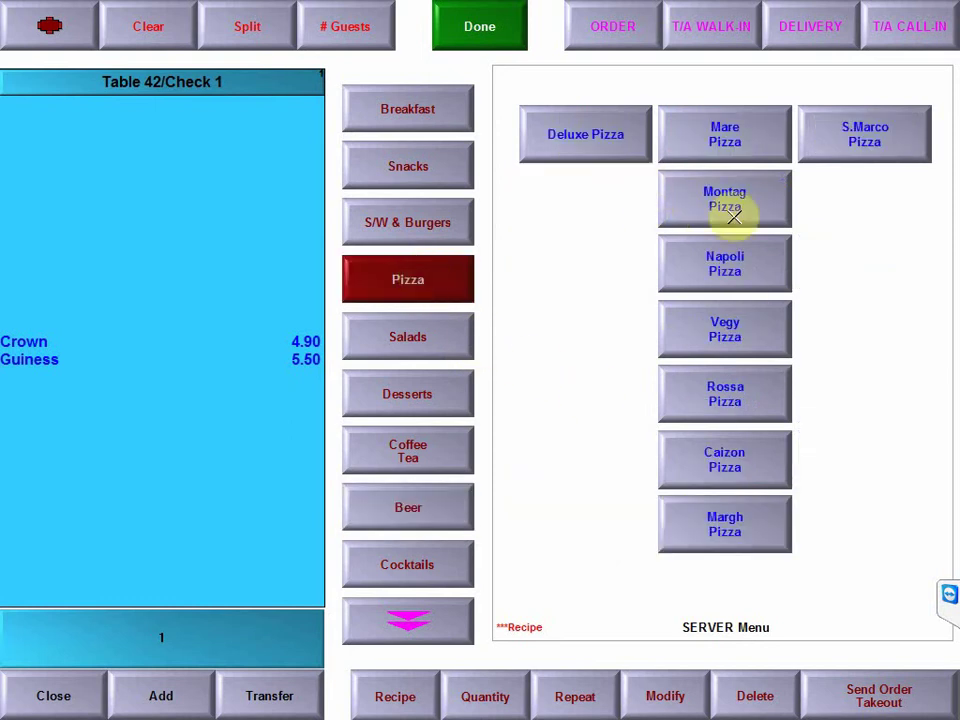
{"action": "left_click", "coordinate": [583, 137]}
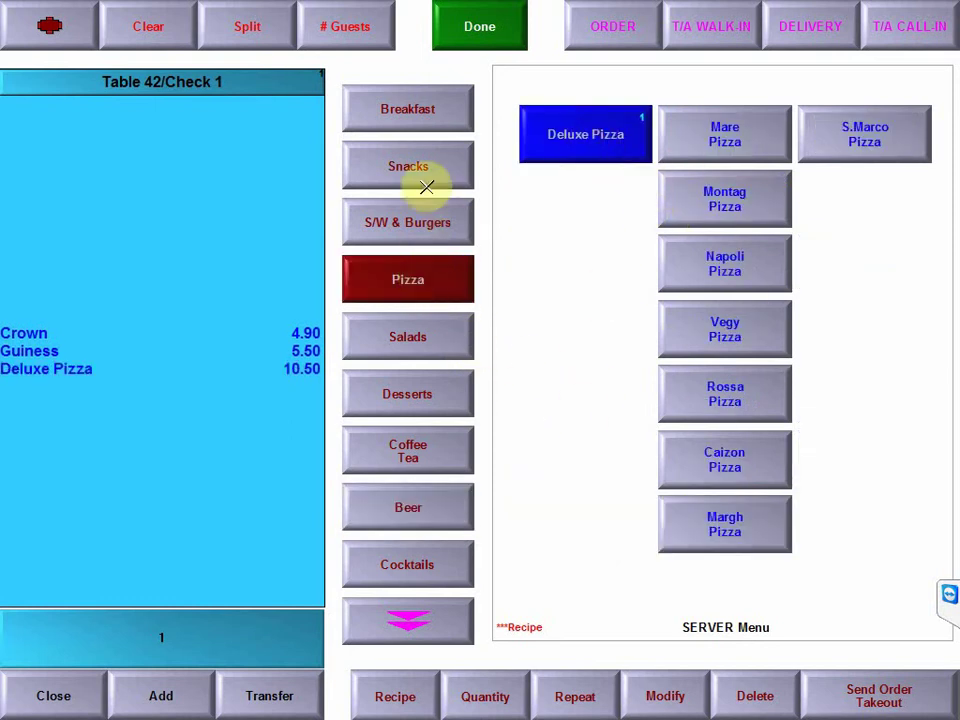
{"action": "left_click", "coordinate": [420, 346]}
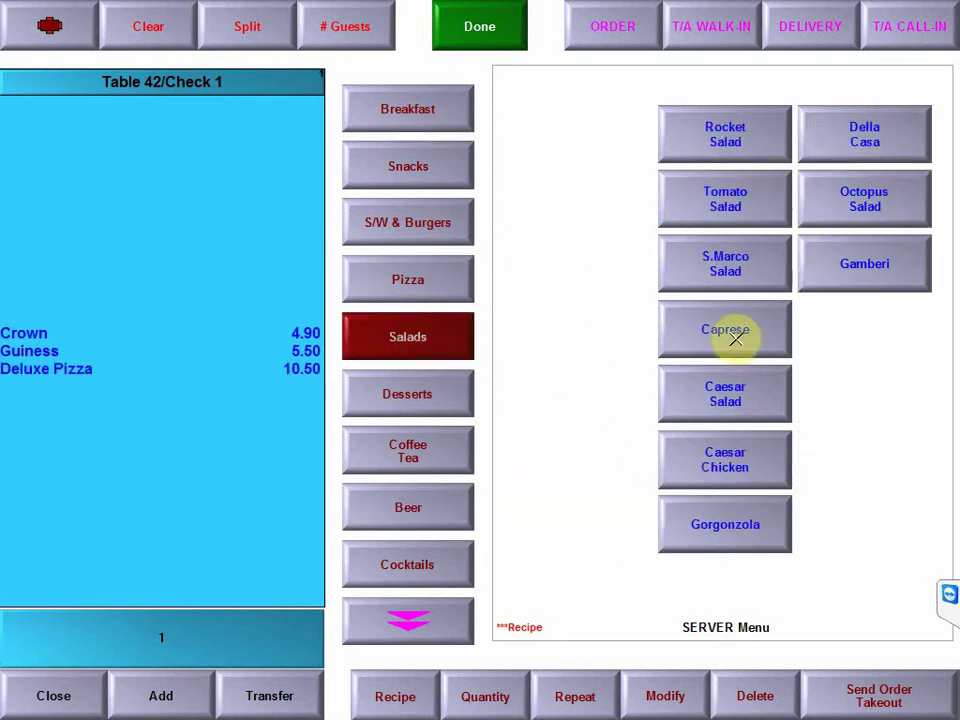
{"action": "left_click", "coordinate": [727, 143]}
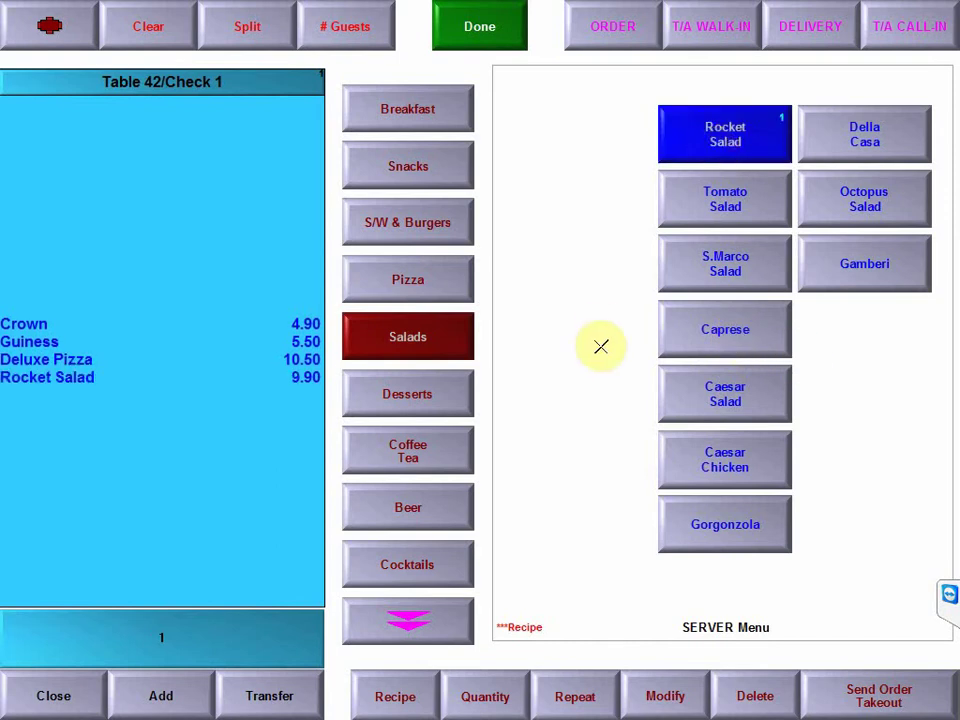
Step: Charge the full balance of table 42's check to a house account using its account number, and close the check
{"action": "left_click", "coordinate": [47, 699]}
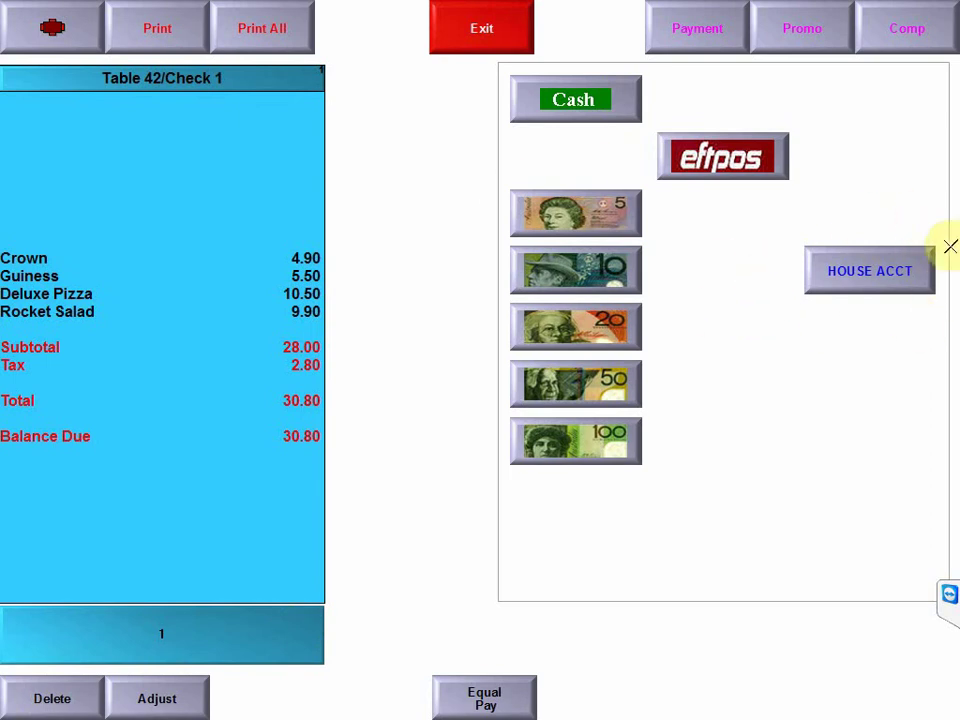
{"action": "left_click", "coordinate": [868, 270]}
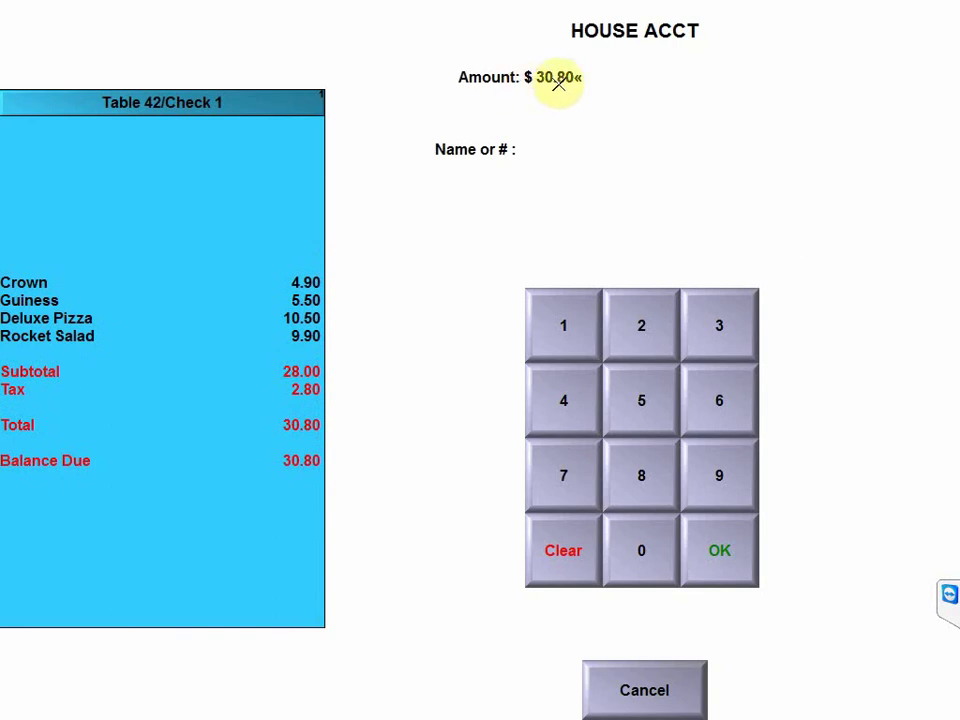
{"action": "left_click", "coordinate": [716, 548]}
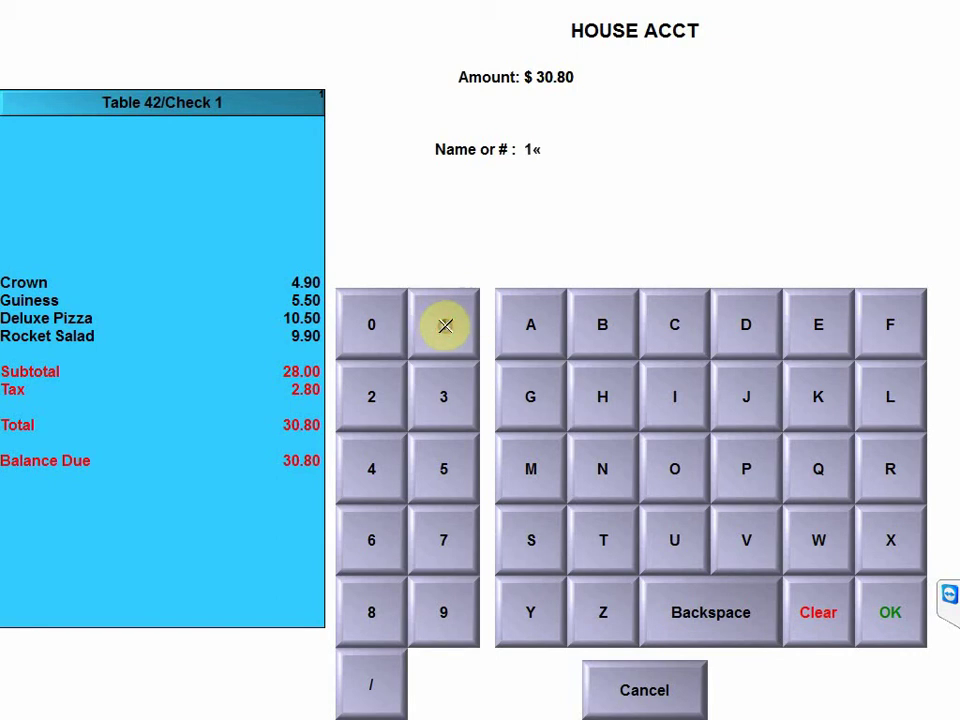
{"action": "left_click", "coordinate": [891, 612]}
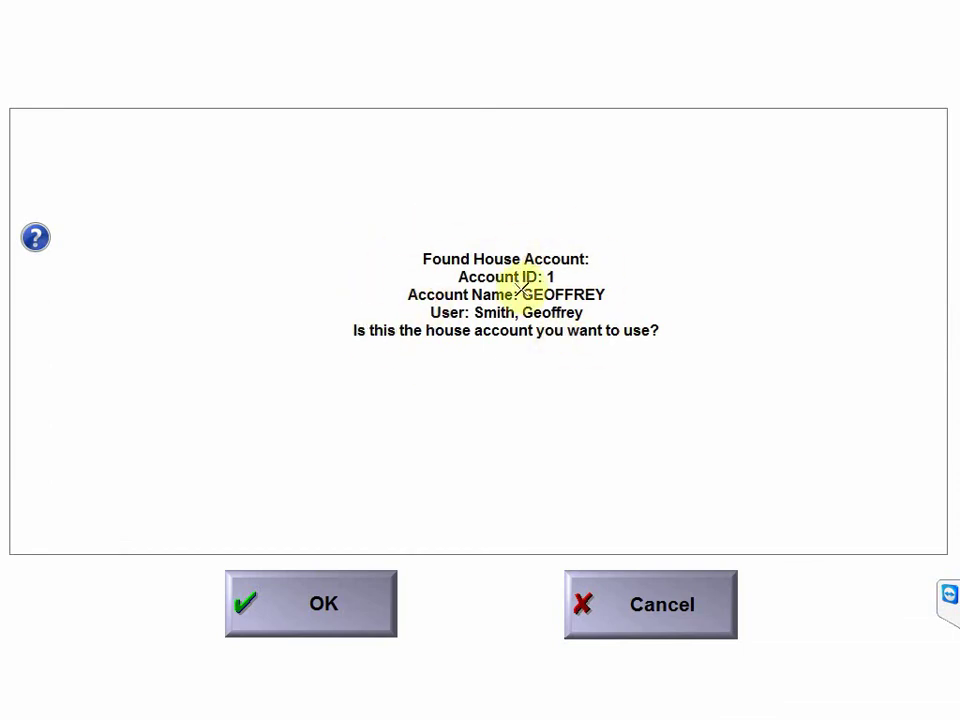
{"action": "left_click", "coordinate": [300, 604]}
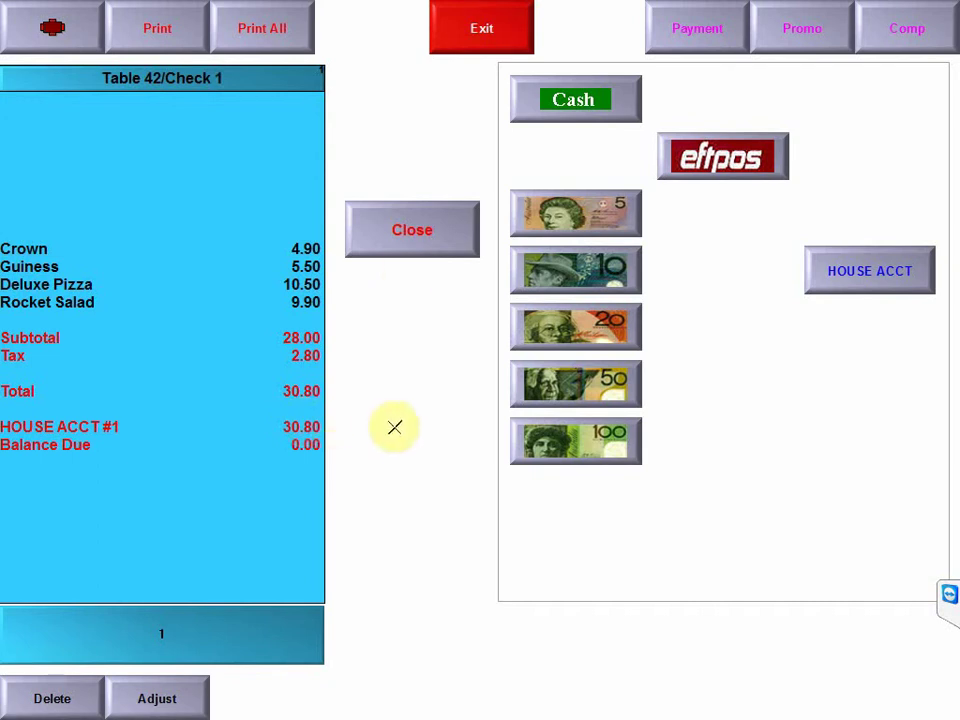
{"action": "left_click", "coordinate": [407, 244]}
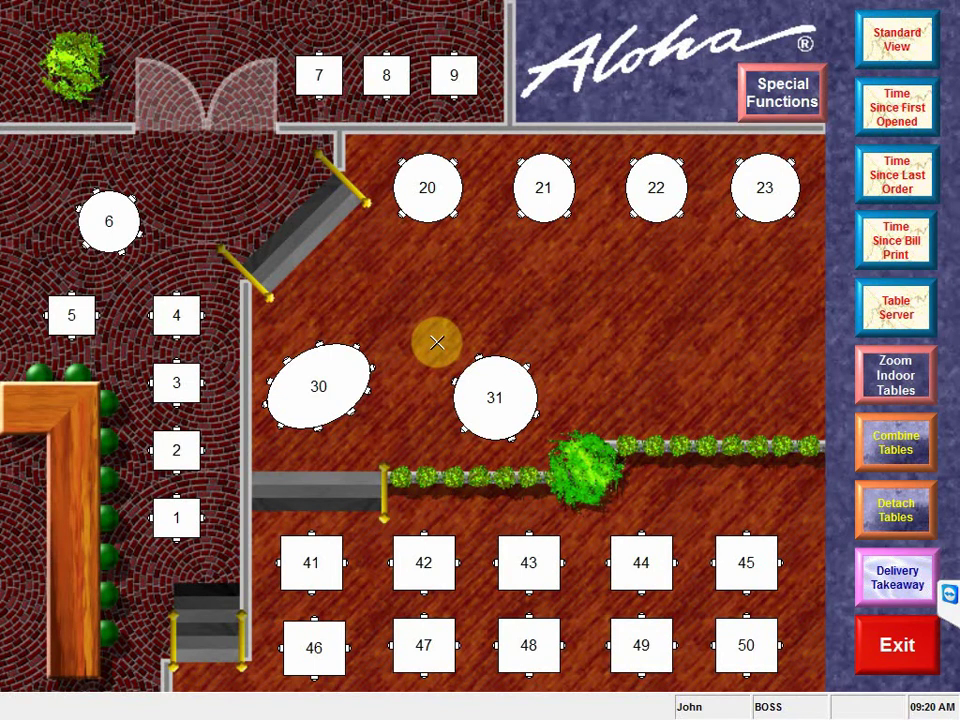
Step: Switch to Aloha Manager and view the second account's details in House Account Maintenance
{"action": "key", "text": "super"}
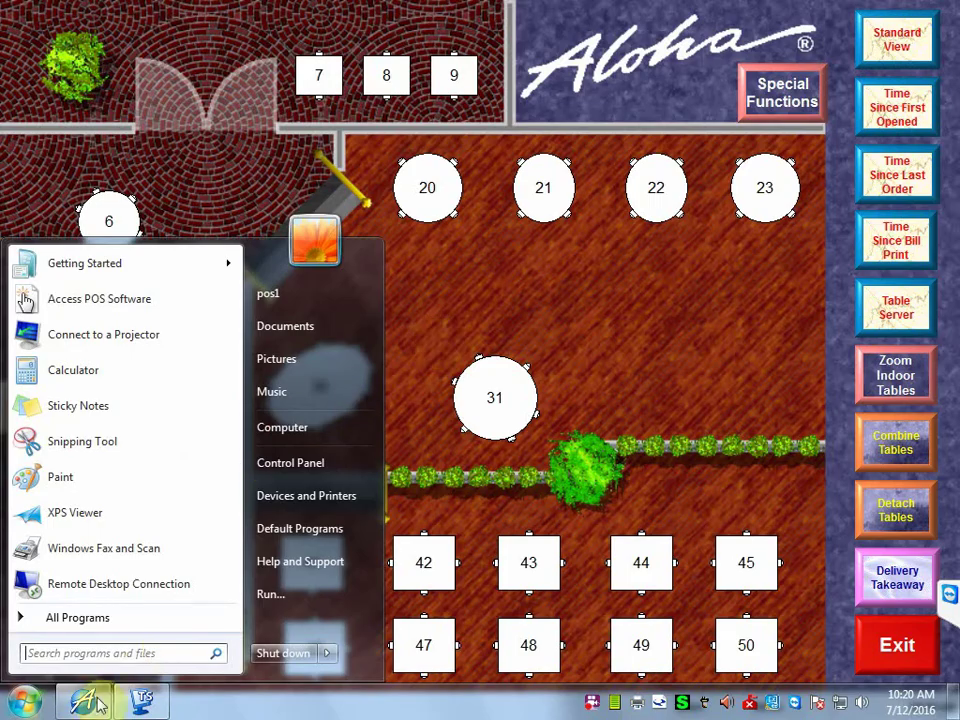
{"action": "left_click", "coordinate": [82, 705]}
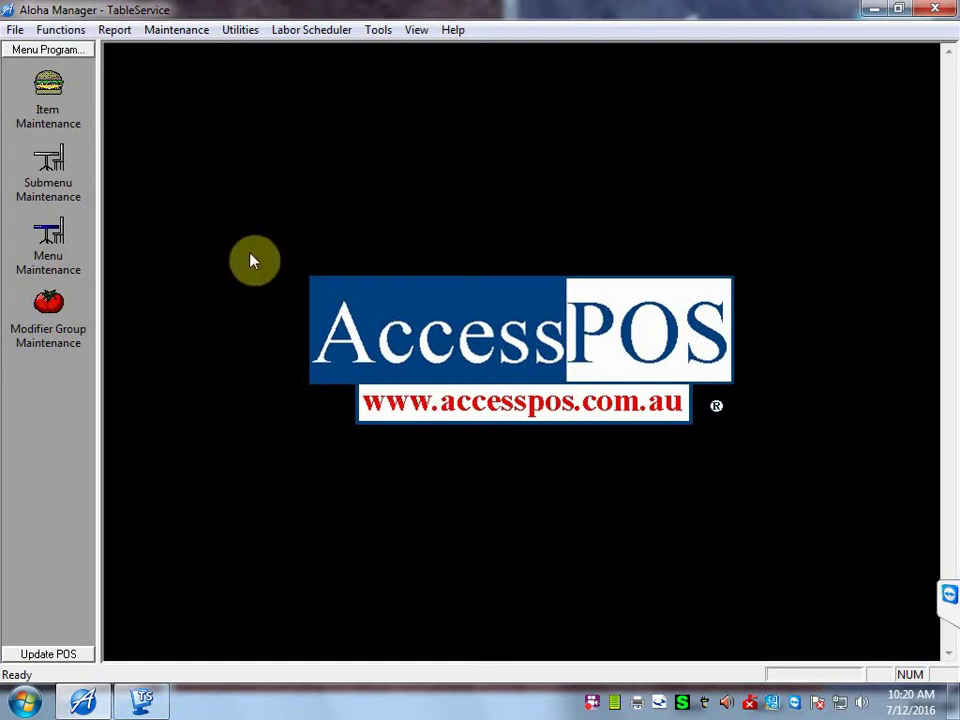
{"action": "left_click", "coordinate": [176, 34]}
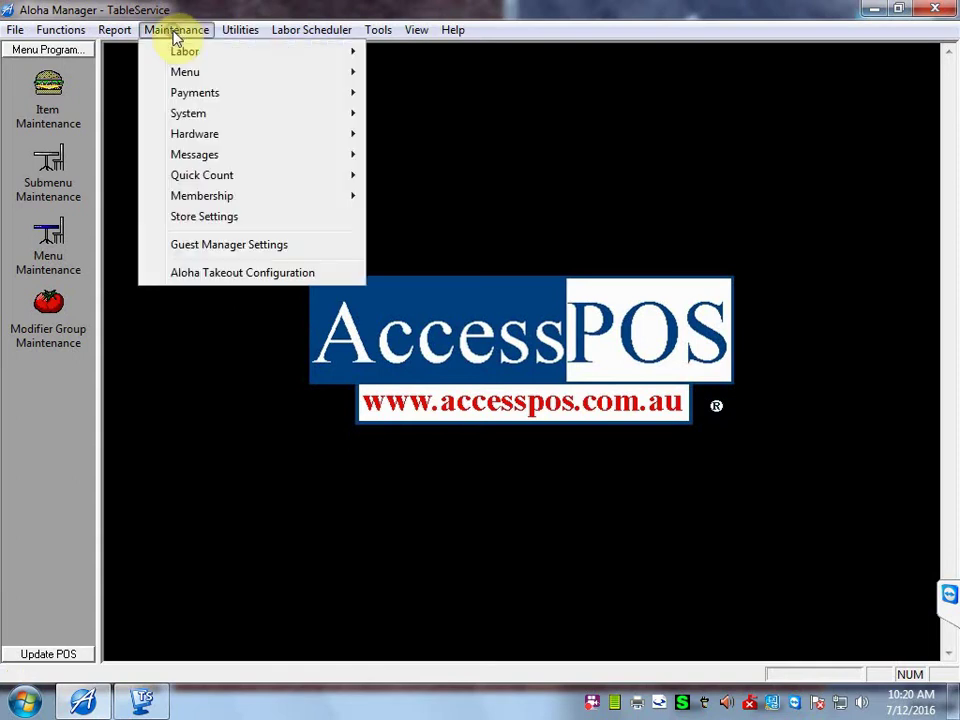
{"action": "mouse_move", "coordinate": [190, 96]}
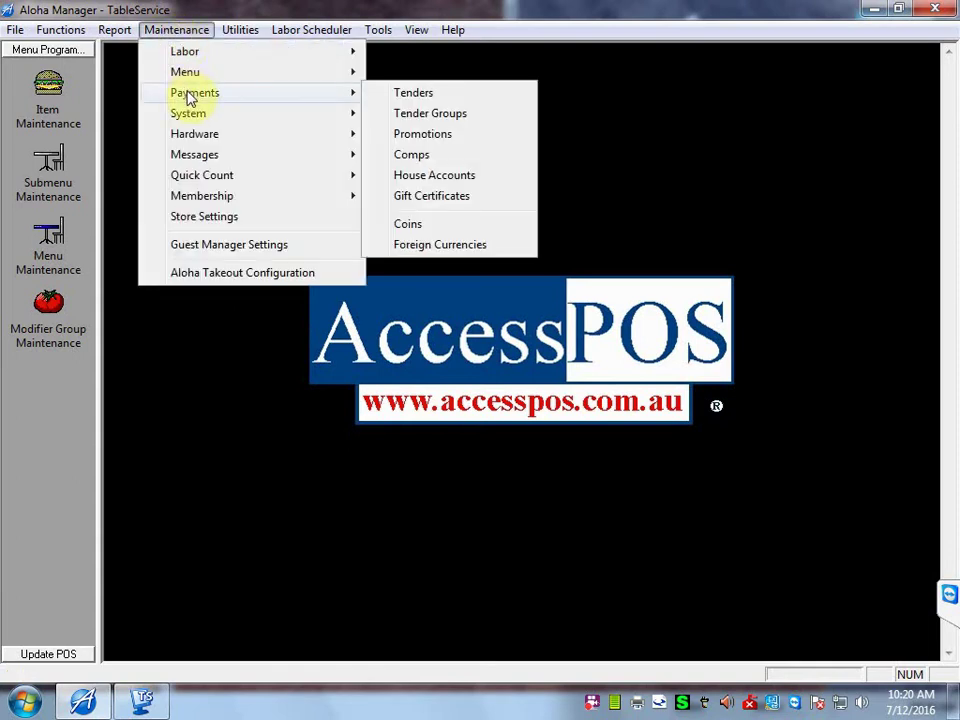
{"action": "left_click", "coordinate": [434, 176]}
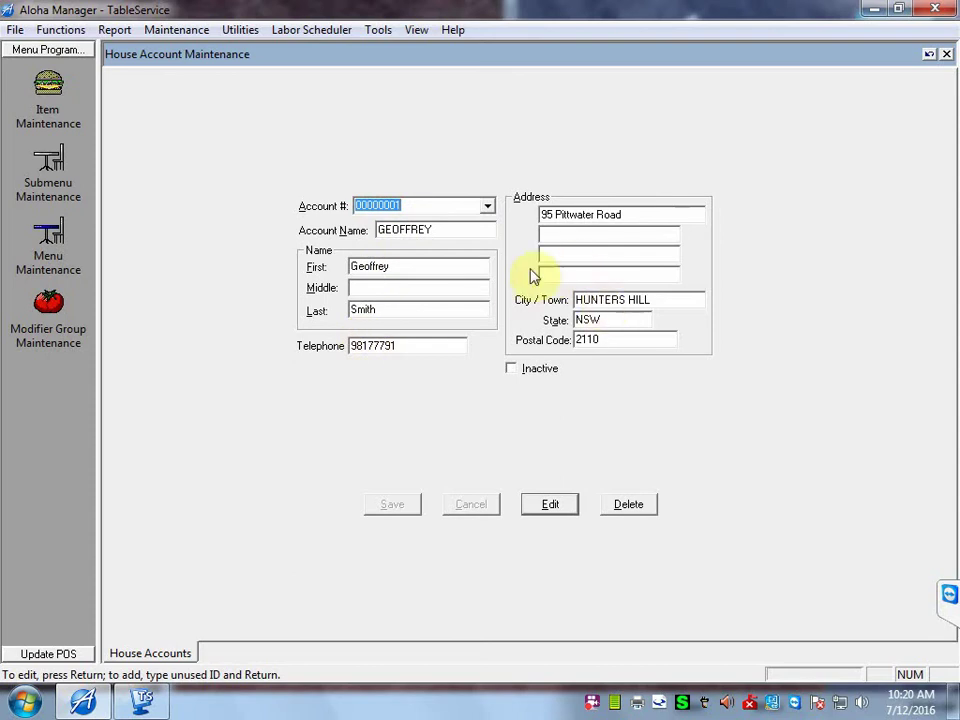
{"action": "left_click", "coordinate": [488, 207]}
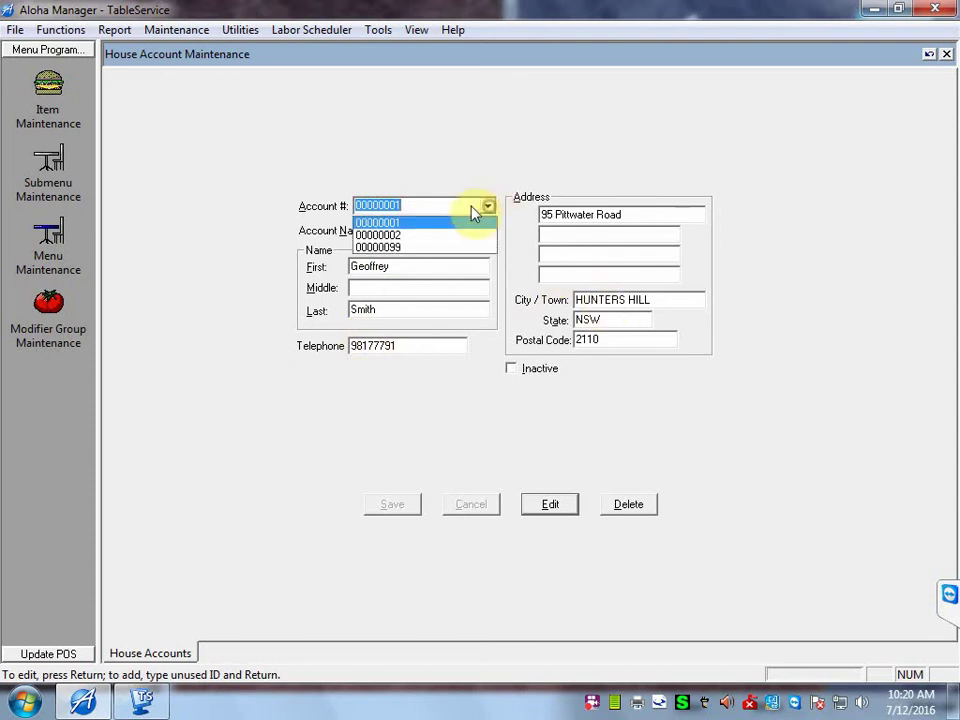
{"action": "left_click", "coordinate": [398, 236]}
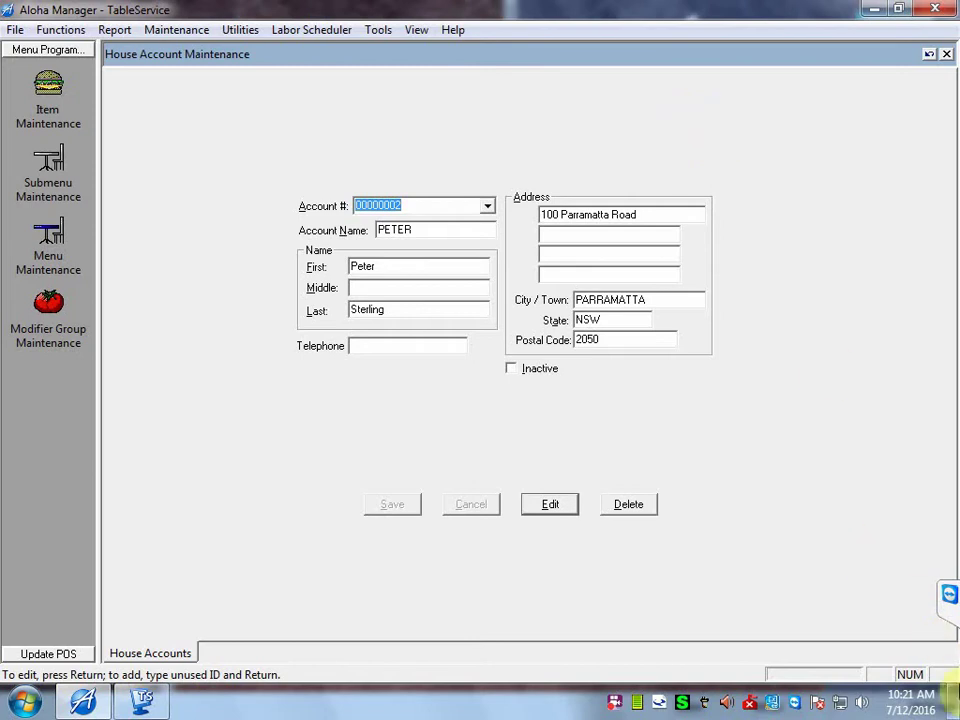
Step: Launch Access POS Software from the desktop and log in with the operator ID
{"action": "left_click", "coordinate": [955, 706]}
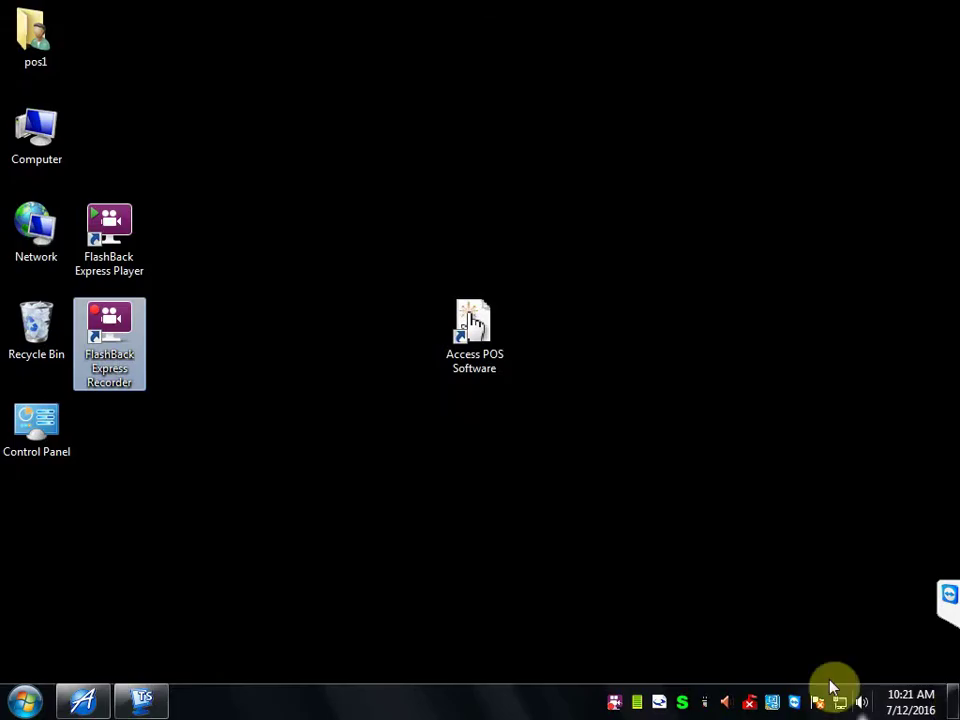
{"action": "double_click", "coordinate": [481, 351]}
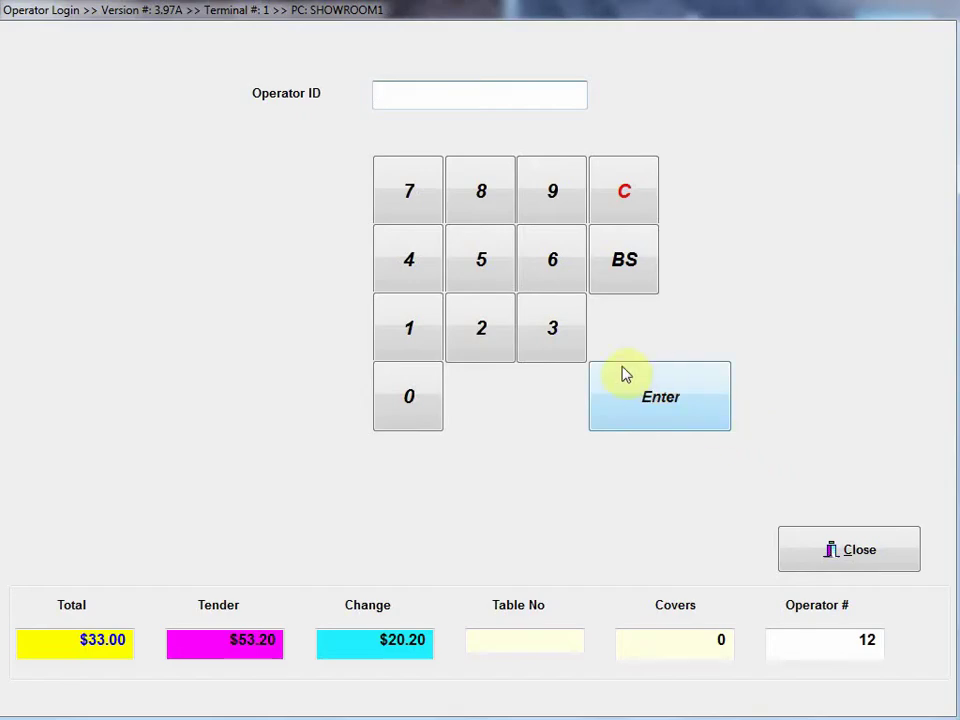
{"action": "left_click", "coordinate": [411, 326]}
{"action": "left_click", "coordinate": [414, 386]}
{"action": "left_click", "coordinate": [409, 386]}
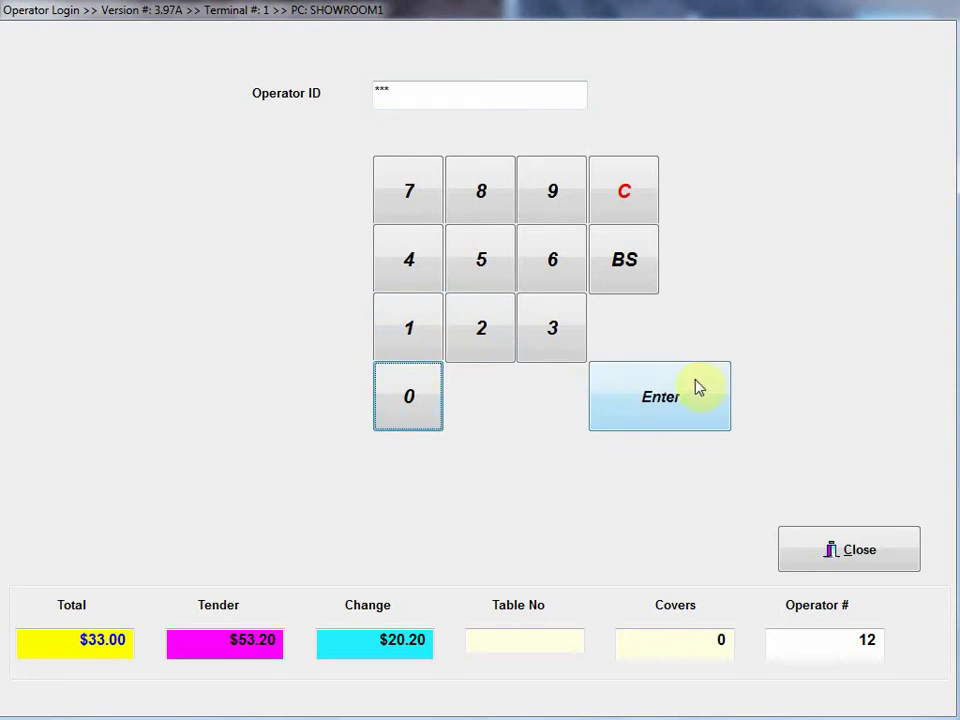
{"action": "left_click", "coordinate": [664, 400]}
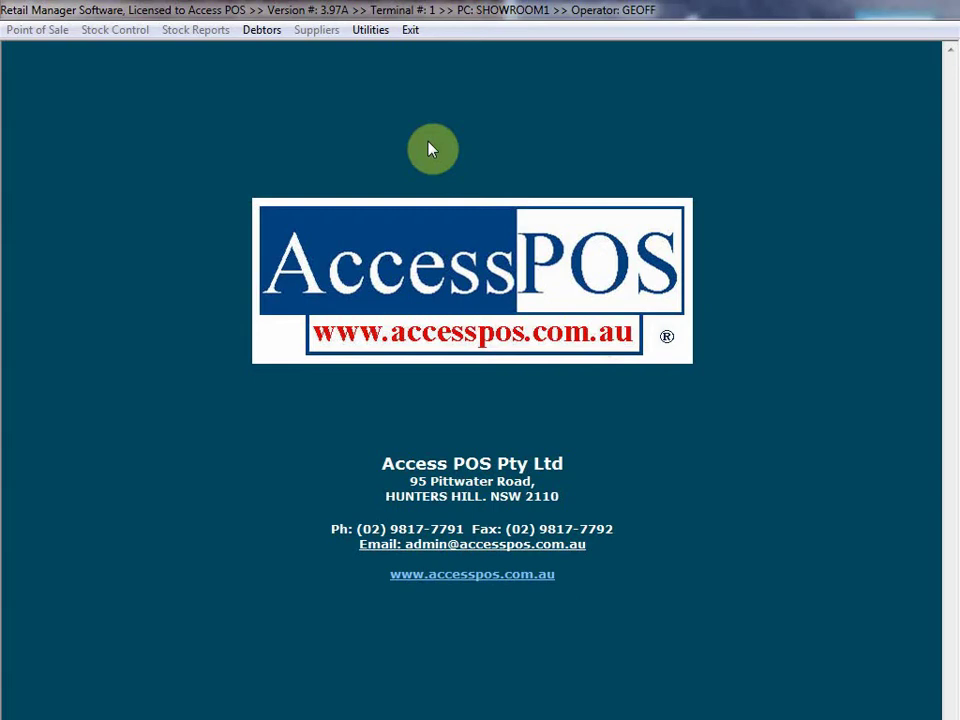
Step: Look up the first listed debtor in Add/Edit Debtor and examine the account's details
{"action": "left_click", "coordinate": [256, 31]}
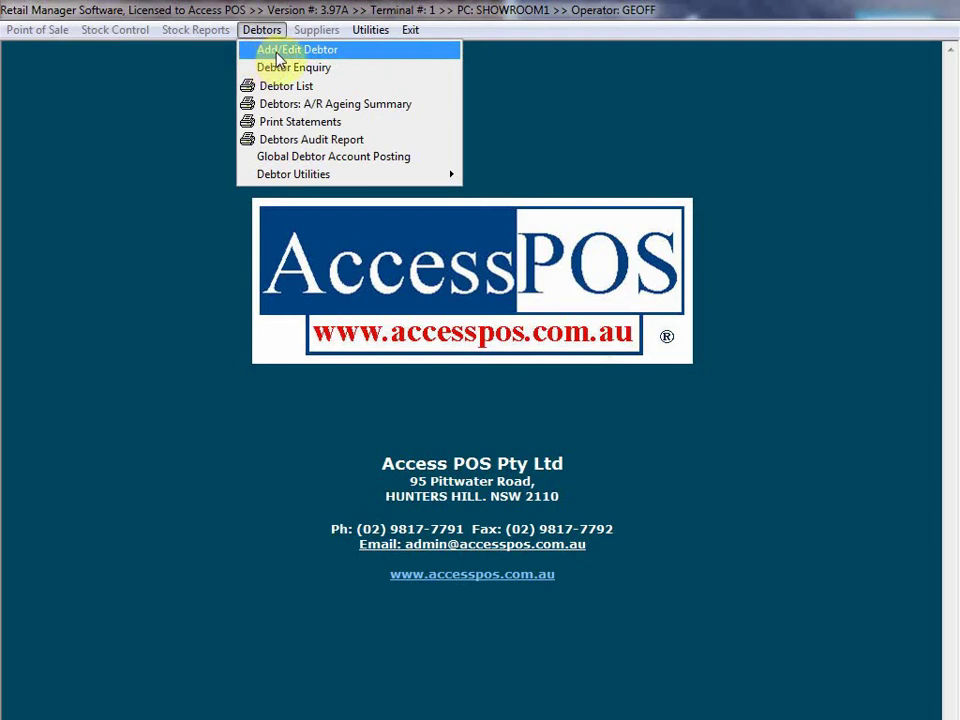
{"action": "left_click", "coordinate": [278, 56]}
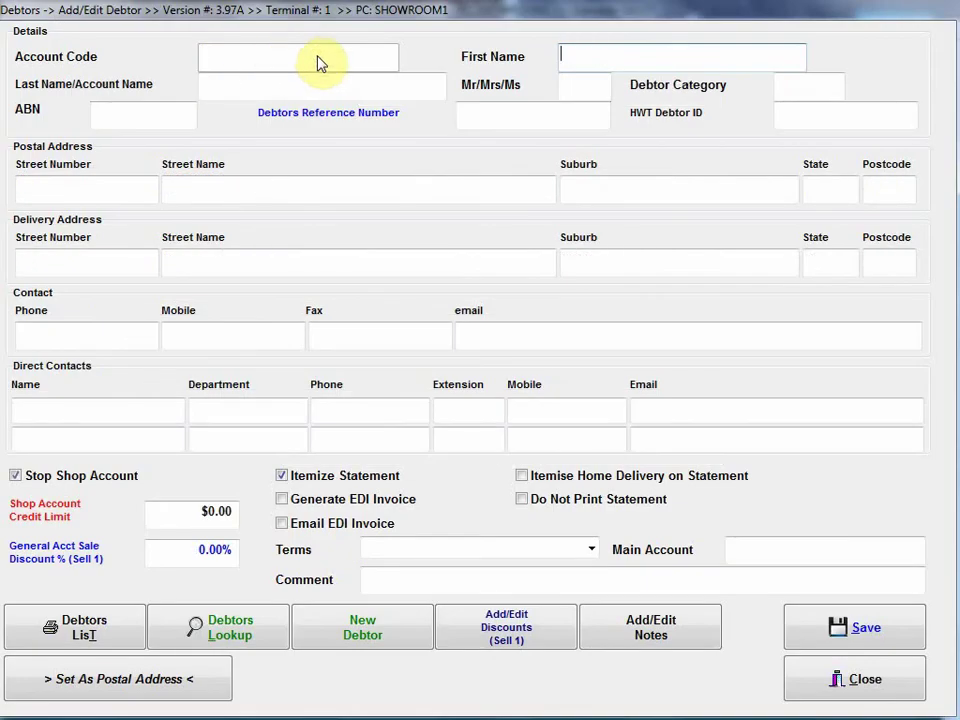
{"action": "left_click", "coordinate": [240, 630]}
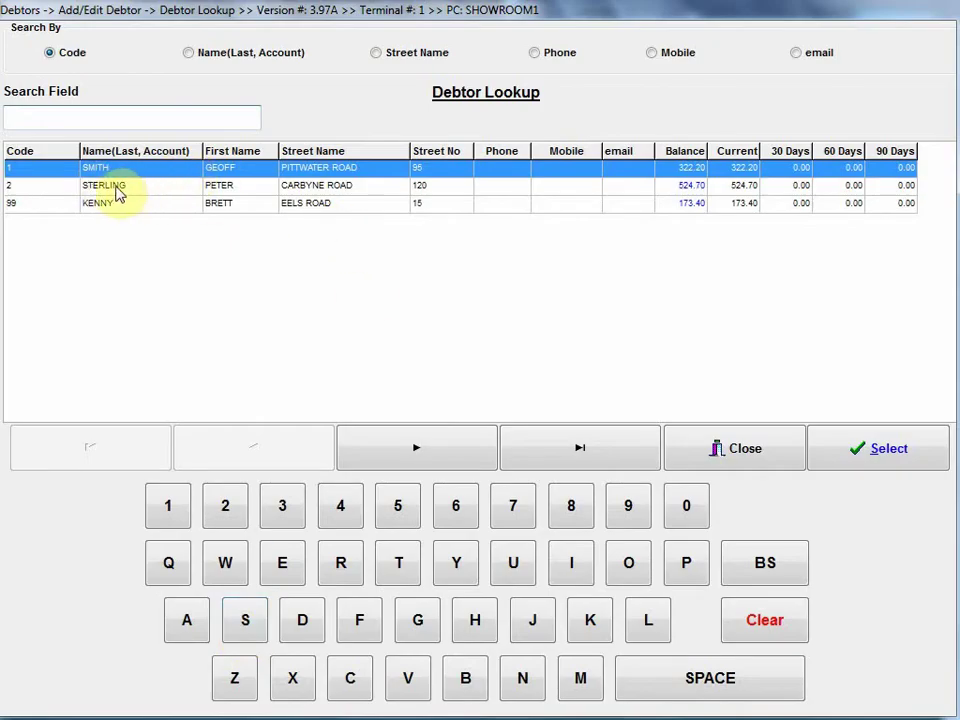
{"action": "left_click", "coordinate": [810, 450]}
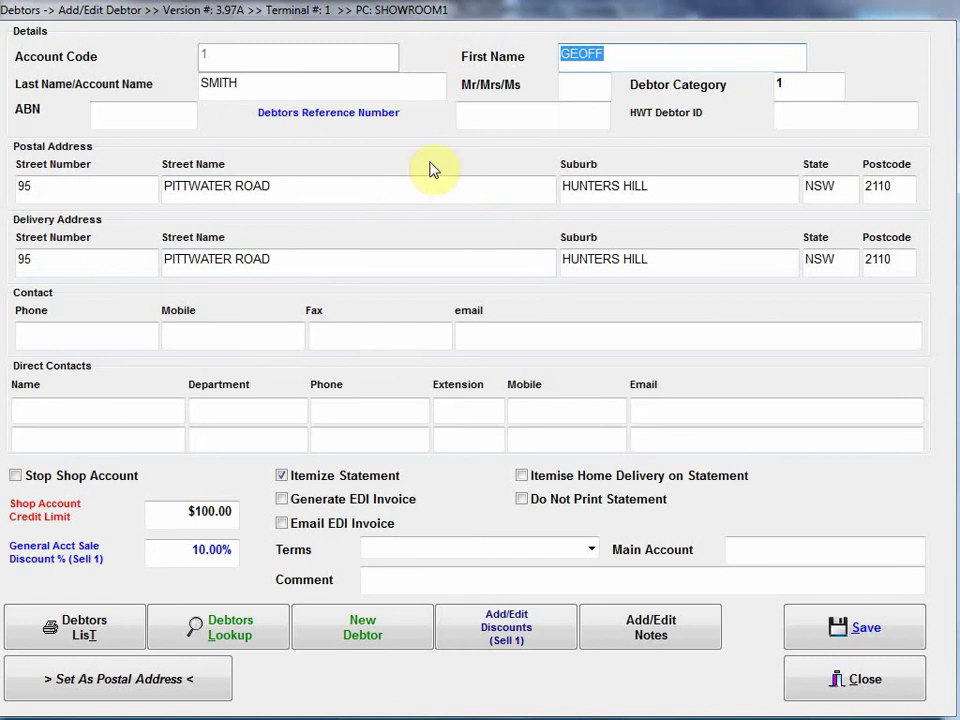
Step: Look up the second listed debtor, examine the account's details, and leave Add/Edit Debtor
{"action": "left_click", "coordinate": [240, 615]}
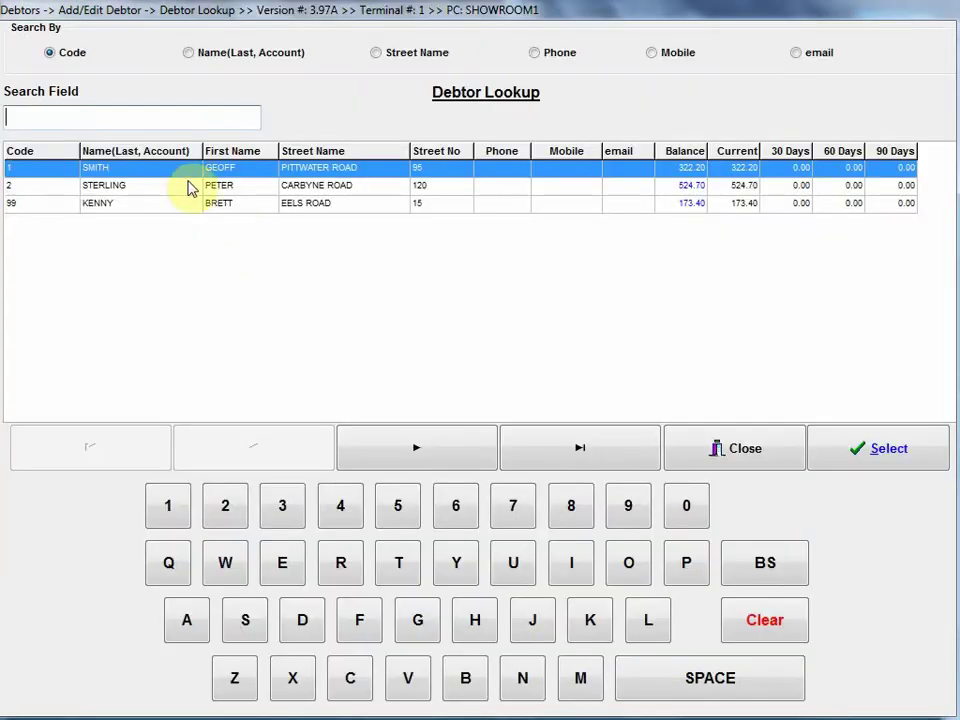
{"action": "left_click", "coordinate": [140, 192]}
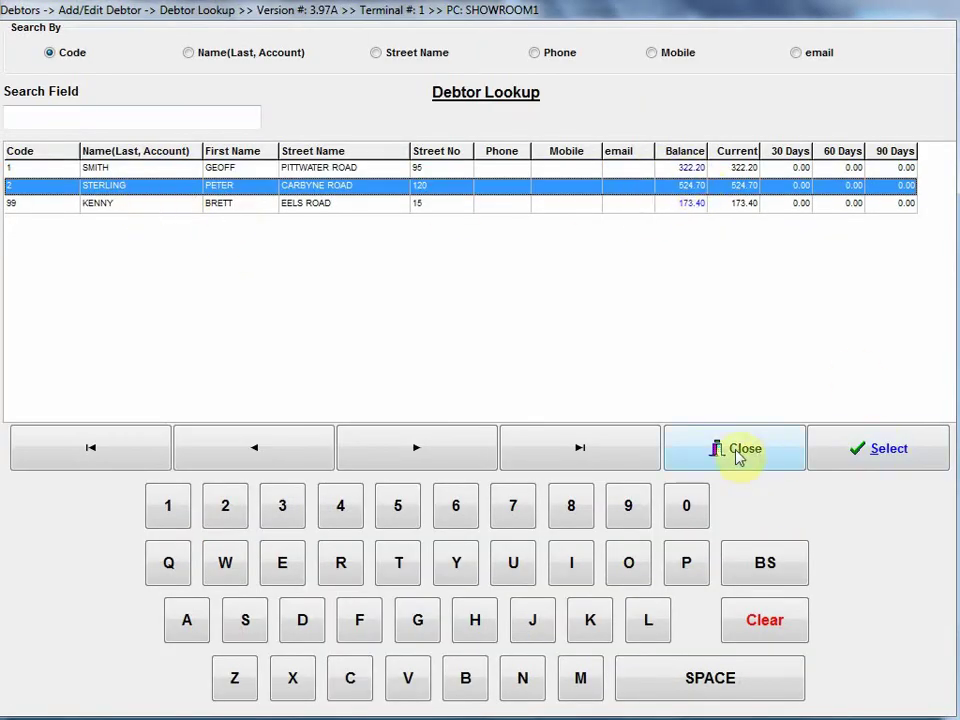
{"action": "left_click", "coordinate": [818, 458]}
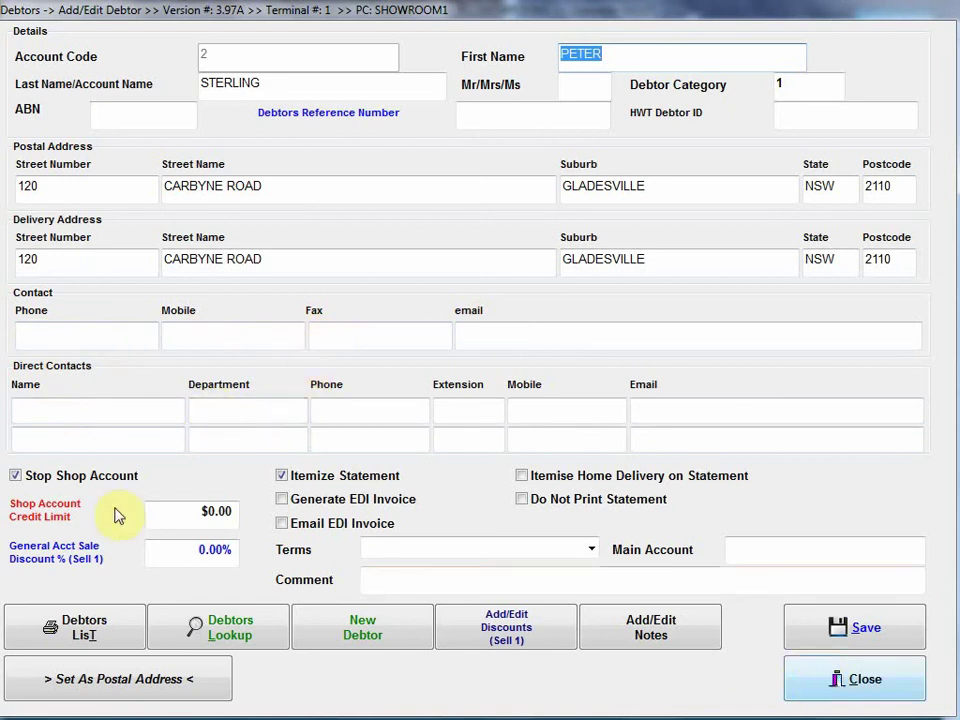
{"action": "left_click", "coordinate": [855, 681]}
Step: Import the Aloha account sales from the C:\ALOHA\20161206\ folder with the Import Aloha Transactions debtor utility
{"action": "left_click", "coordinate": [262, 30]}
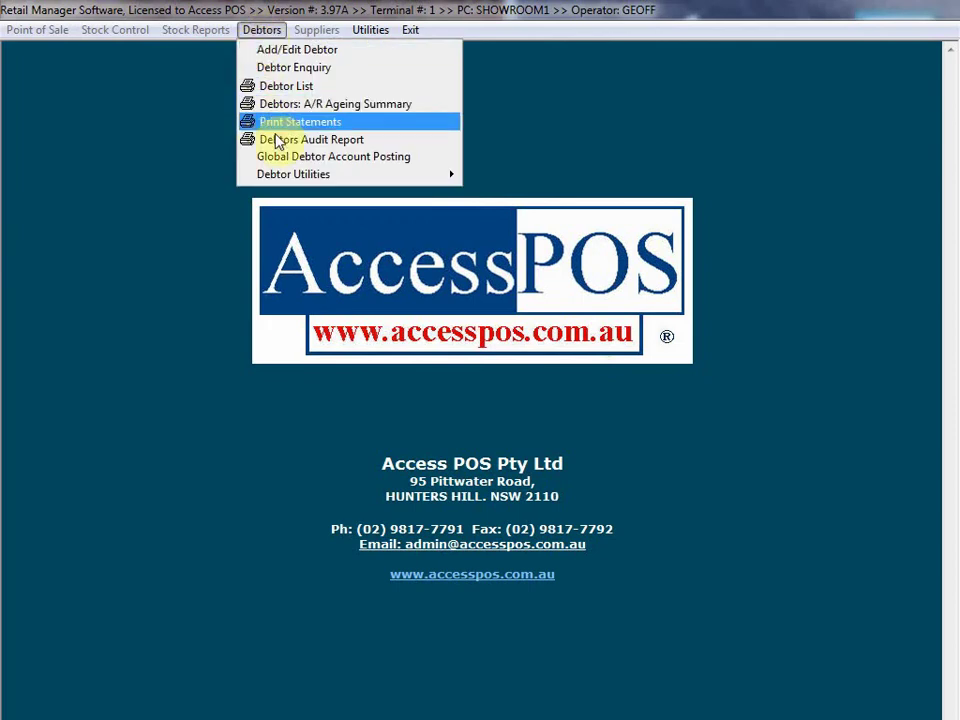
{"action": "mouse_move", "coordinate": [292, 180]}
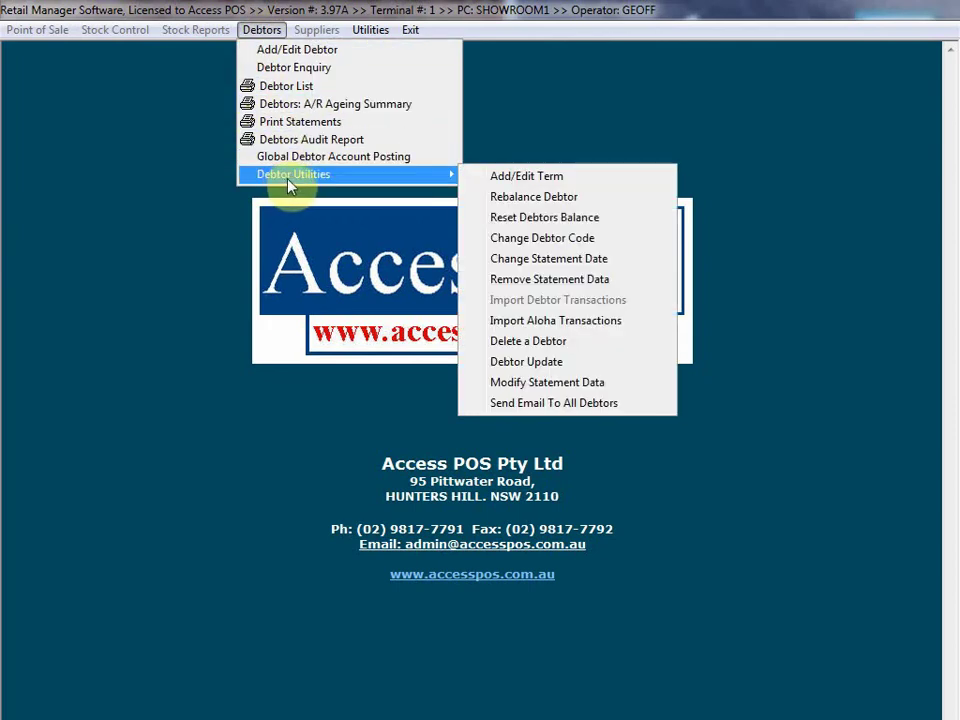
{"action": "left_click", "coordinate": [555, 321]}
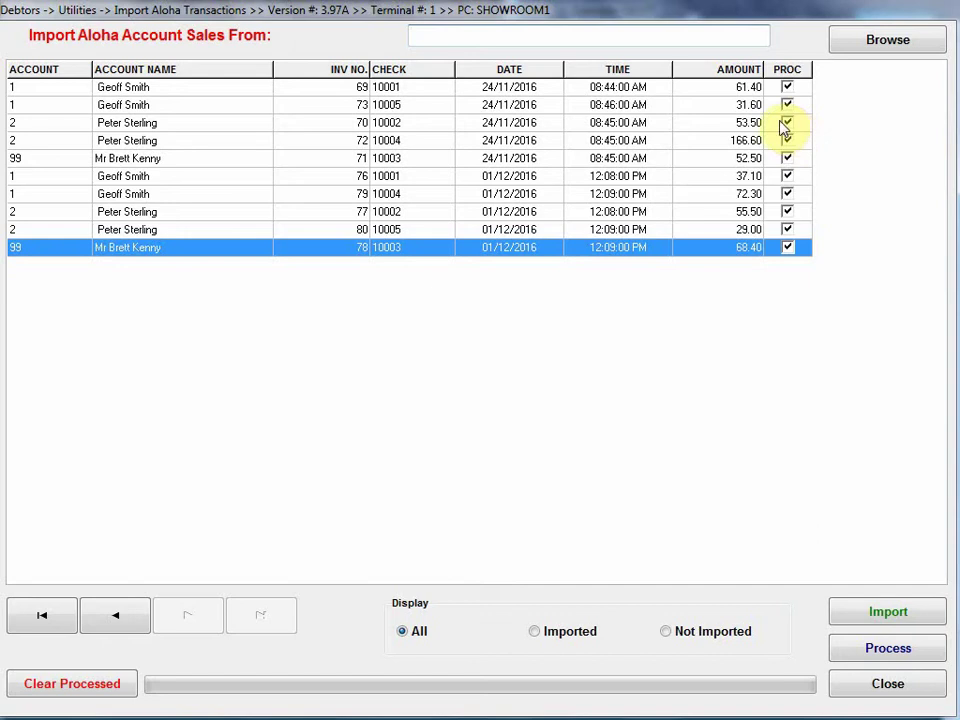
{"action": "left_click", "coordinate": [887, 42]}
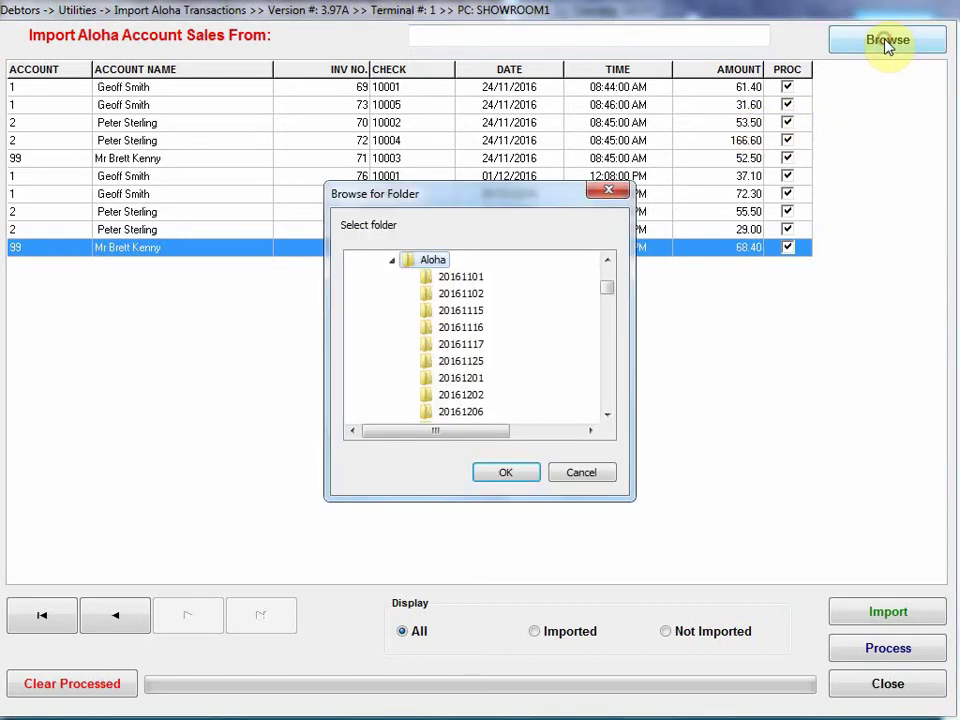
{"action": "left_click", "coordinate": [606, 414]}
{"action": "left_click", "coordinate": [606, 414]}
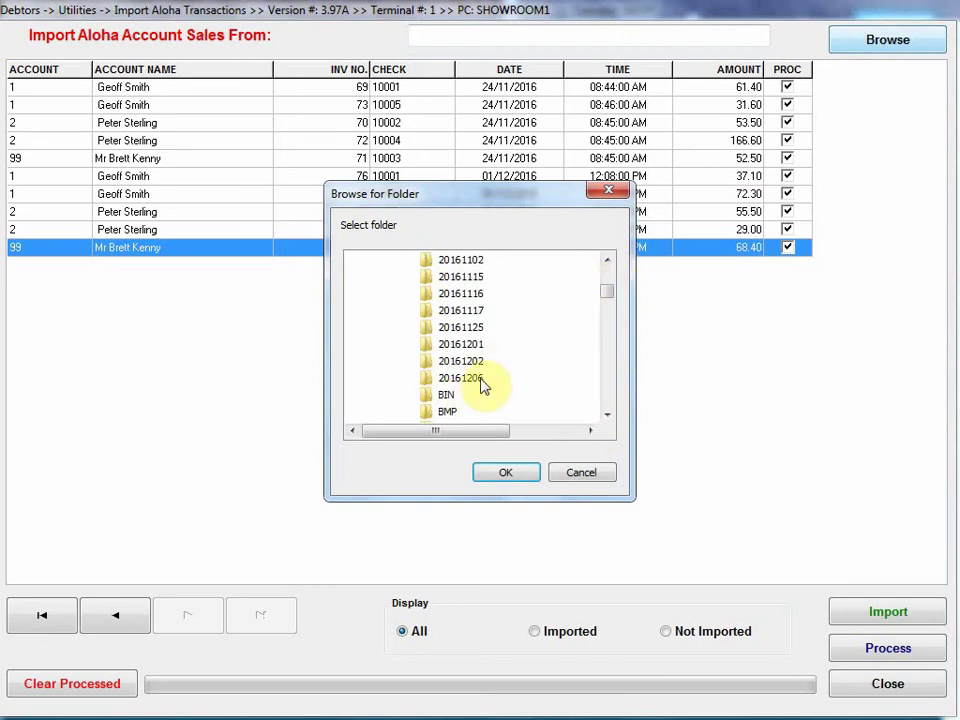
{"action": "left_click", "coordinate": [606, 260]}
{"action": "left_click", "coordinate": [606, 260]}
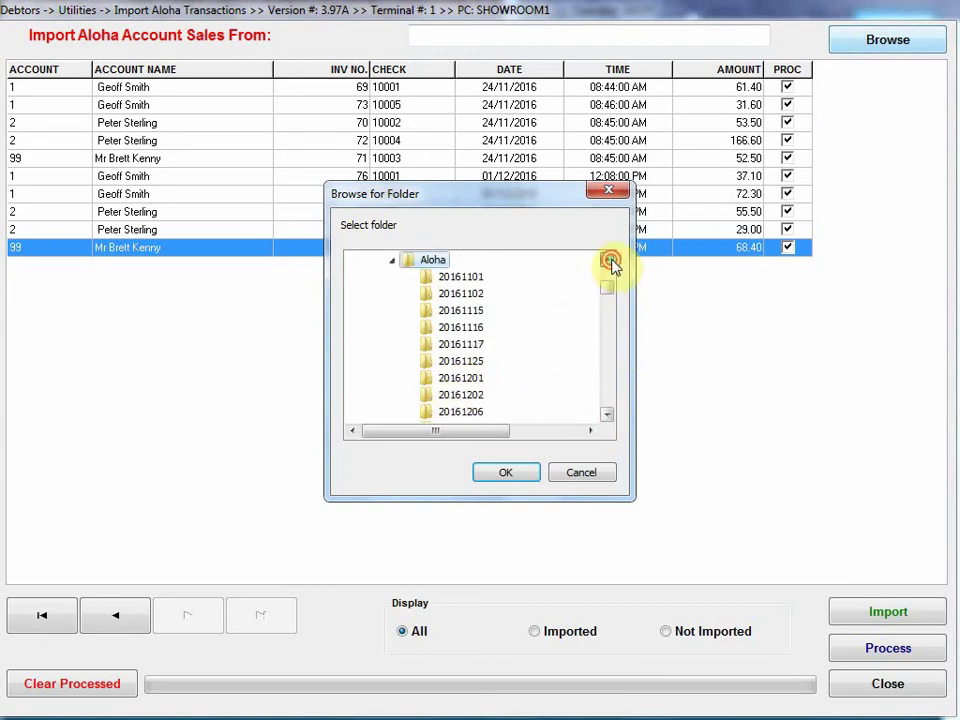
{"action": "left_click", "coordinate": [607, 414]}
{"action": "left_click", "coordinate": [467, 396]}
{"action": "left_click", "coordinate": [503, 474]}
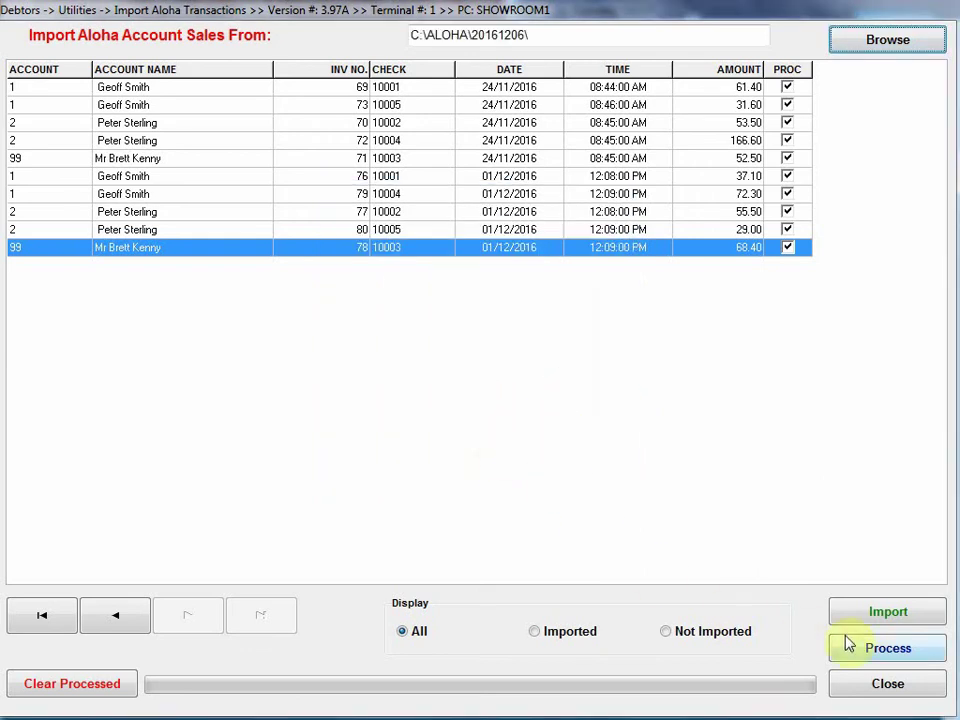
{"action": "left_click", "coordinate": [884, 614]}
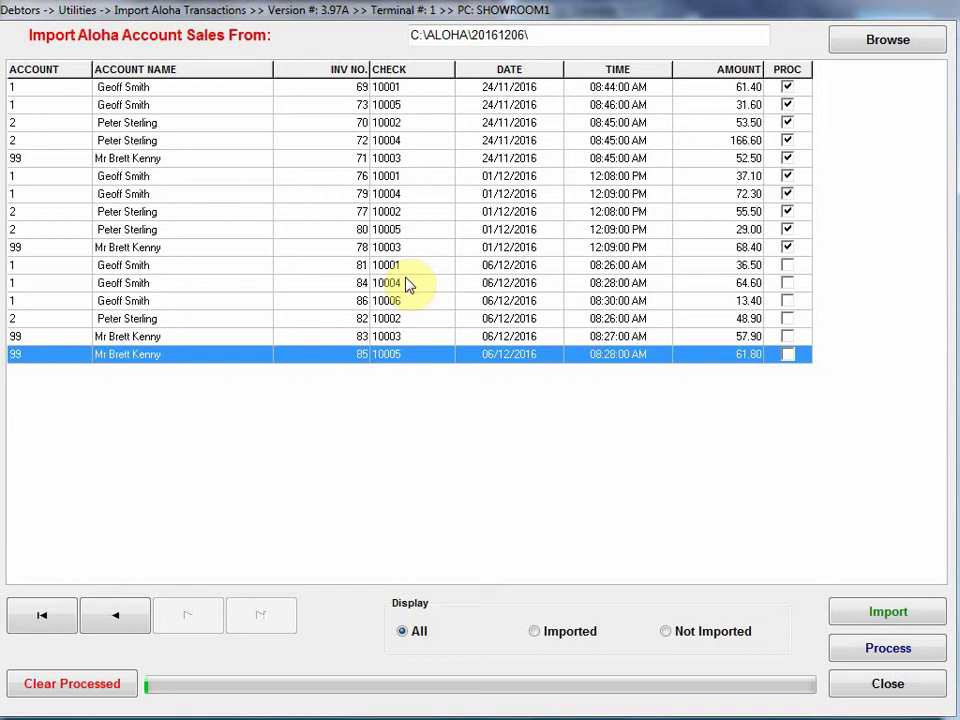
Step: Review the newly imported 06/12/2016 account sales and process them to the debtor accounts
{"action": "left_click", "coordinate": [133, 268]}
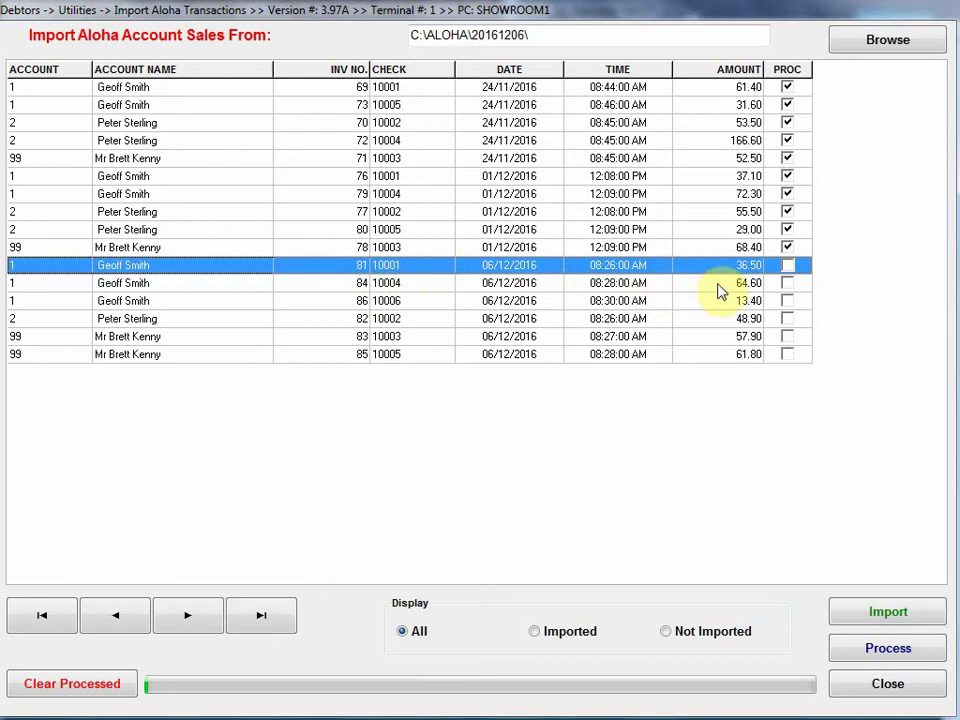
{"action": "left_click", "coordinate": [204, 283]}
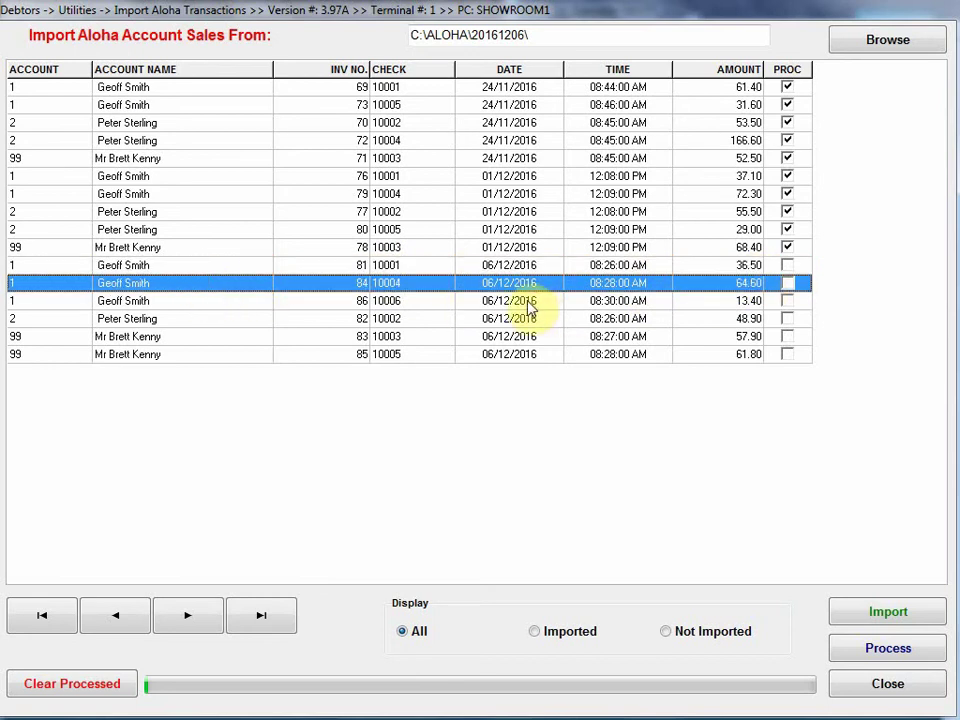
{"action": "left_click", "coordinate": [133, 318]}
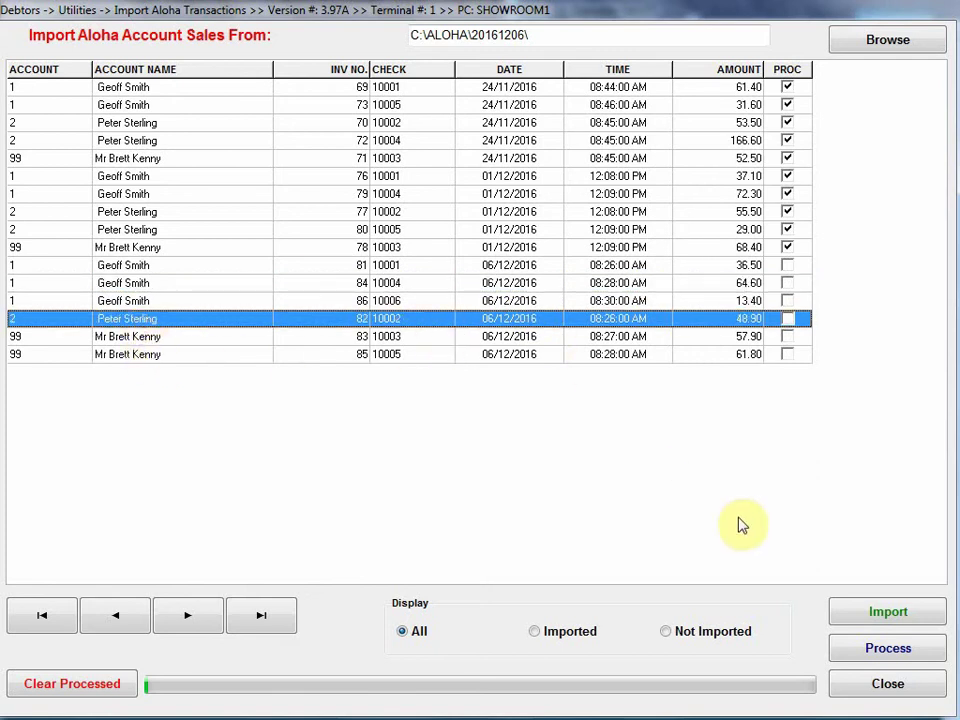
{"action": "left_click", "coordinate": [884, 650]}
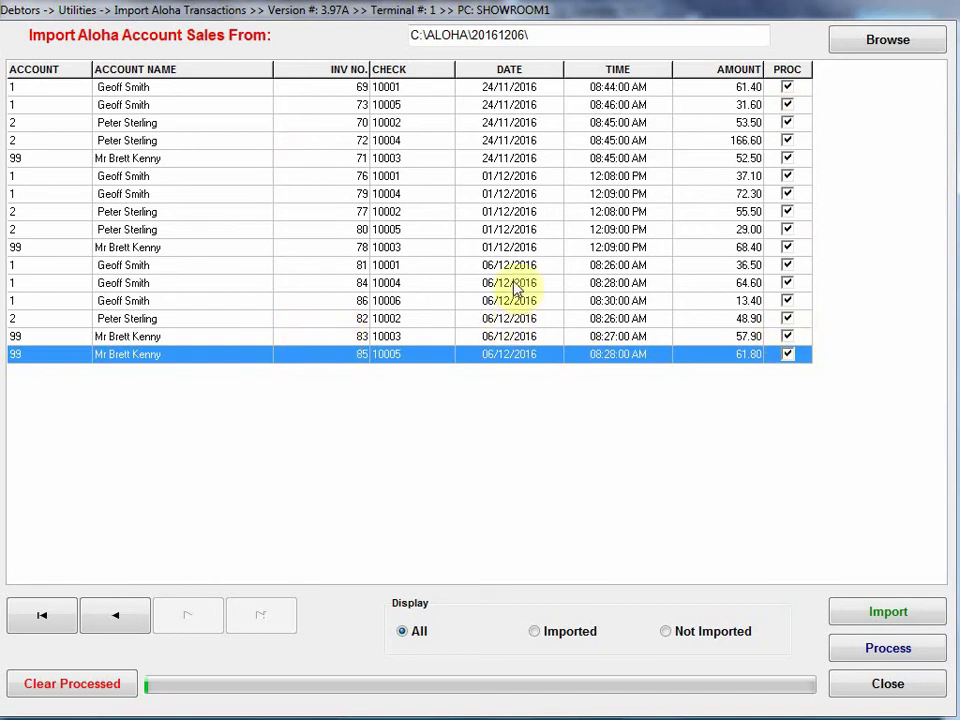
Step: Try to import the account sales from the 20161206 folder a second time, and leave Import Aloha Transactions
{"action": "left_click", "coordinate": [889, 45]}
{"action": "left_click", "coordinate": [462, 411]}
{"action": "left_click", "coordinate": [509, 478]}
{"action": "left_click", "coordinate": [857, 615]}
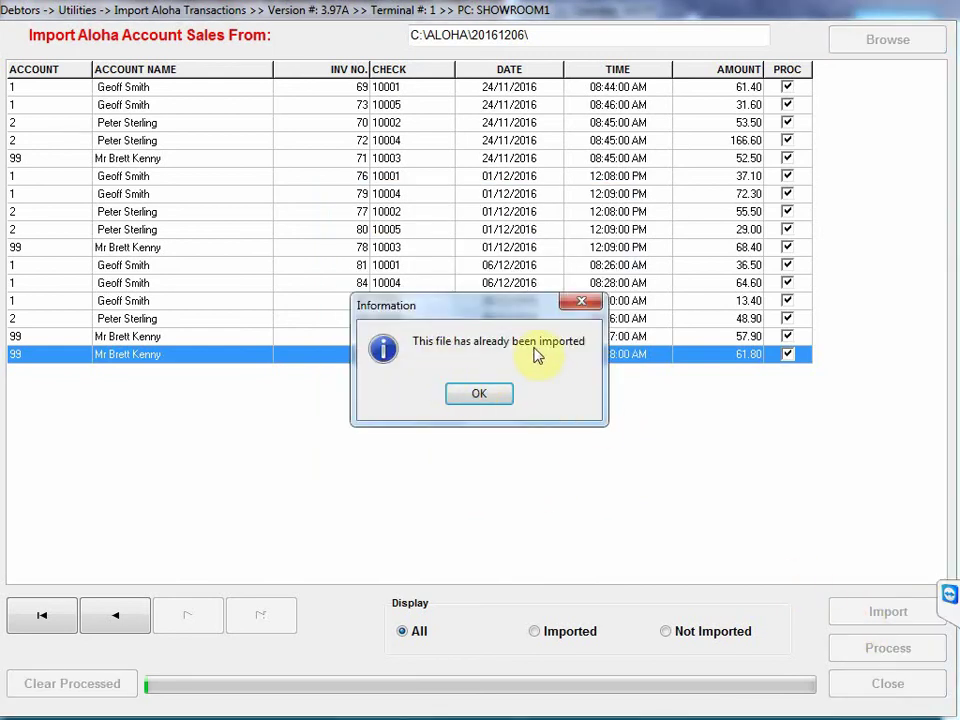
{"action": "left_click", "coordinate": [483, 397]}
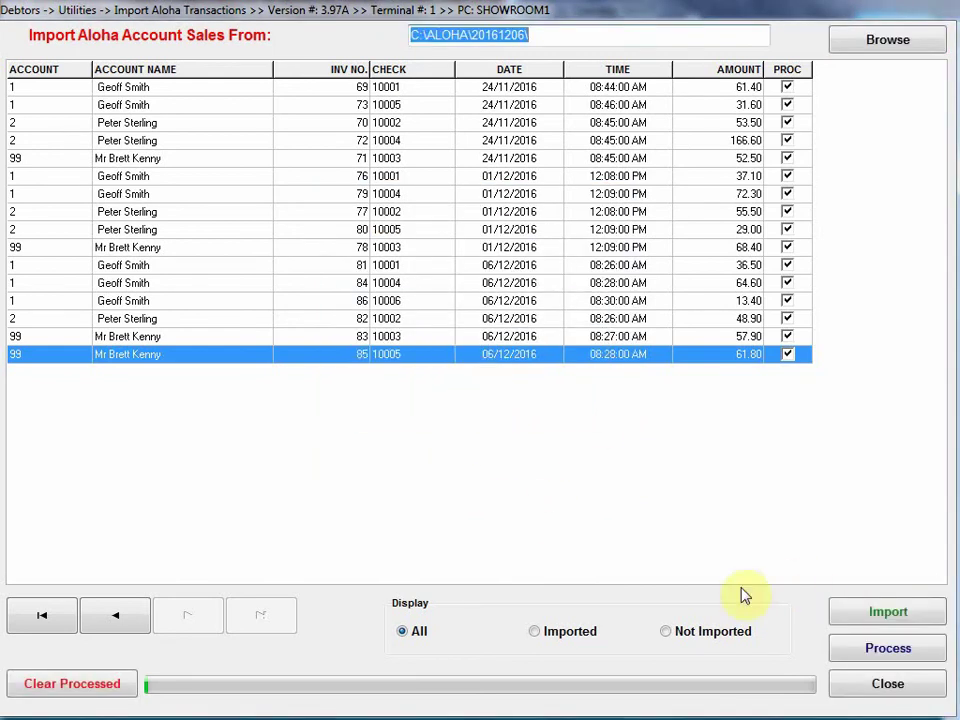
{"action": "left_click", "coordinate": [888, 684]}
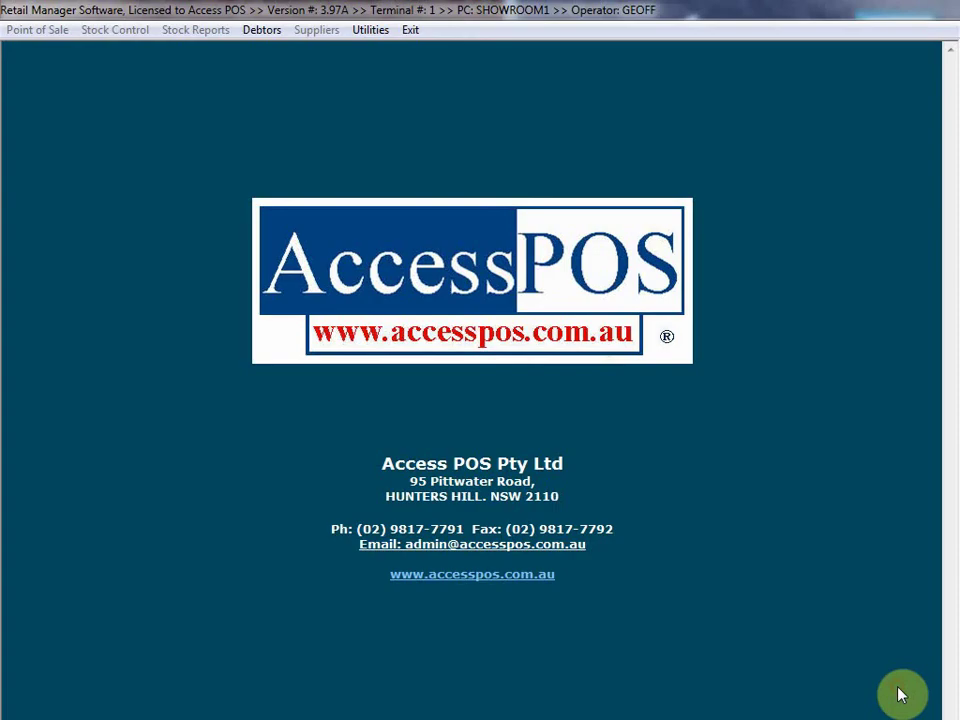
Step: Generate the statements for all debtors from 01/12/2016 to 07/12/2016 with Preview First enabled
{"action": "left_click", "coordinate": [259, 35]}
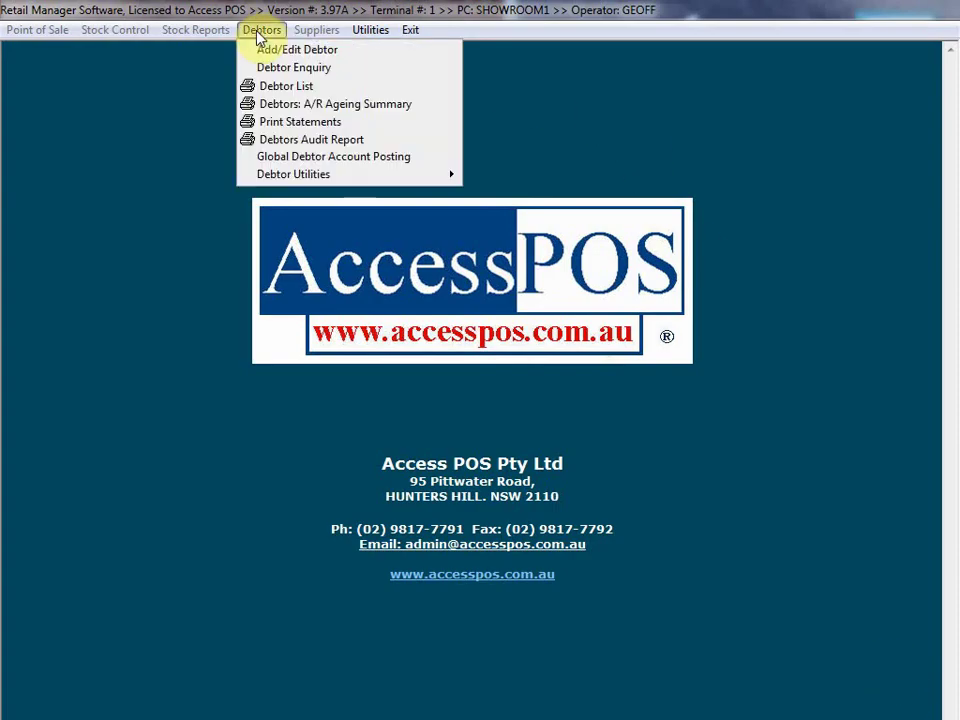
{"action": "left_click", "coordinate": [268, 128]}
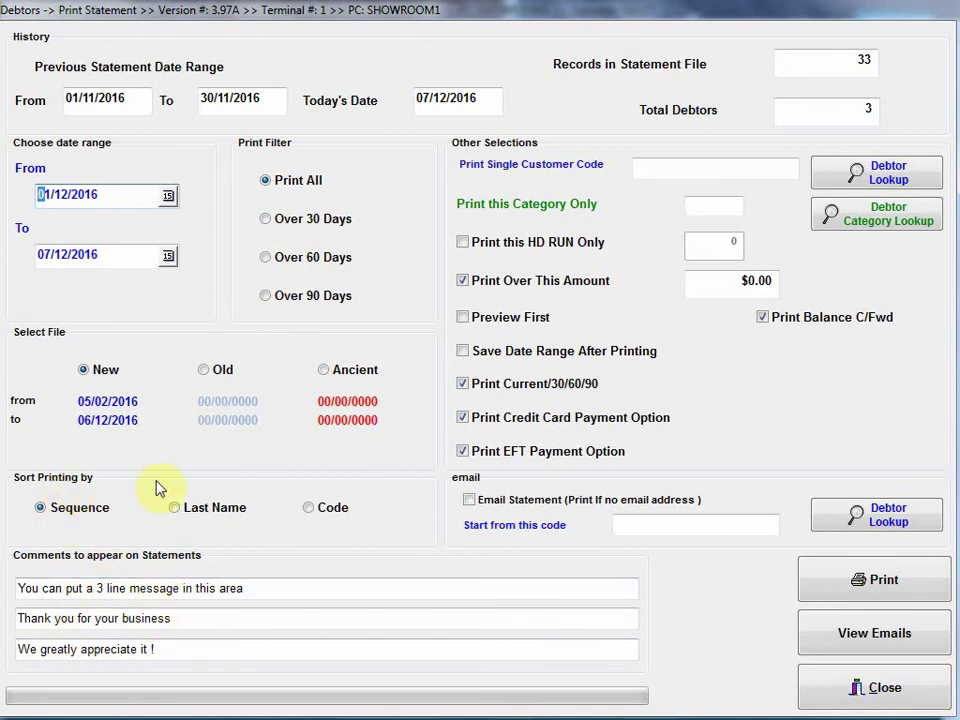
{"action": "left_click", "coordinate": [462, 317]}
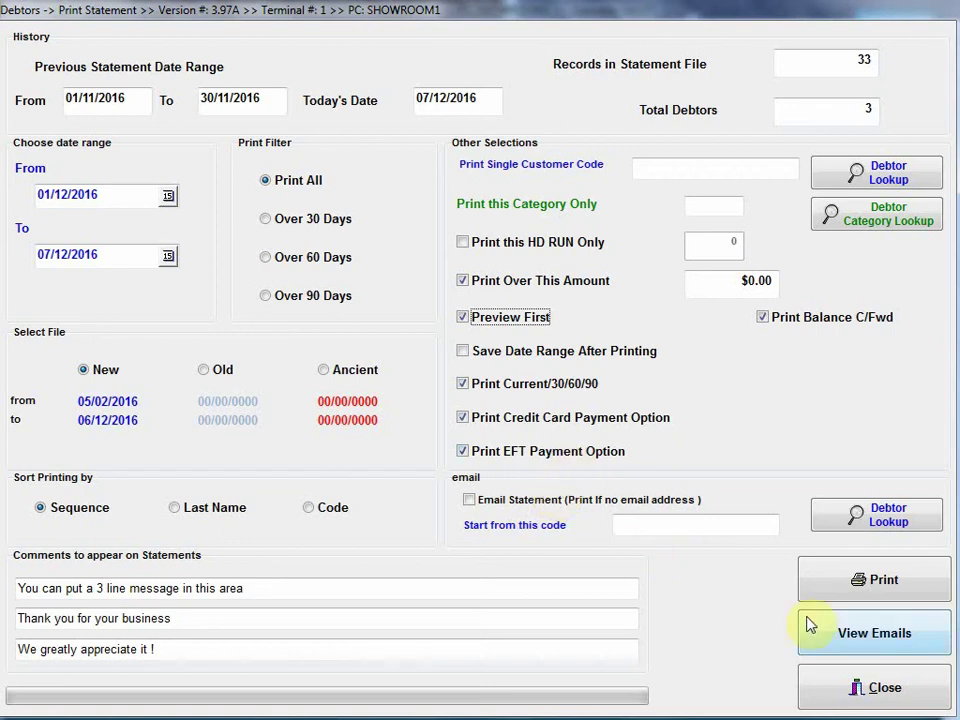
{"action": "left_click", "coordinate": [878, 585]}
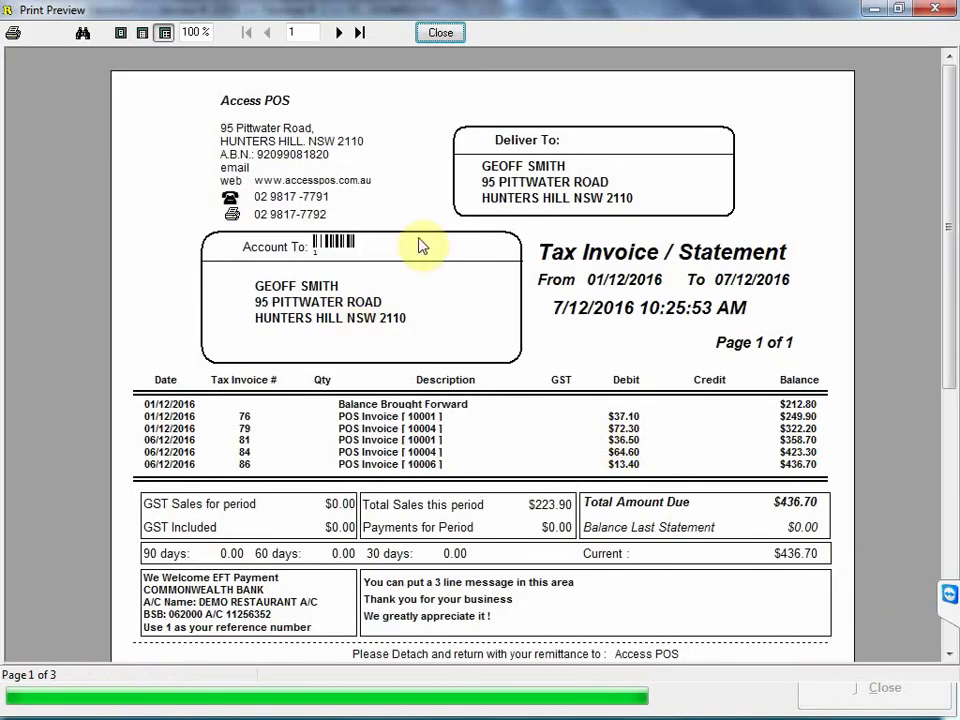
Step: Examine the previewed debtor statements, including the first one's remittance section, and close the preview without ageing the debtors
{"action": "left_click", "coordinate": [339, 32]}
{"action": "left_click", "coordinate": [337, 31]}
{"action": "left_click", "coordinate": [267, 33]}
{"action": "left_click", "coordinate": [267, 35]}
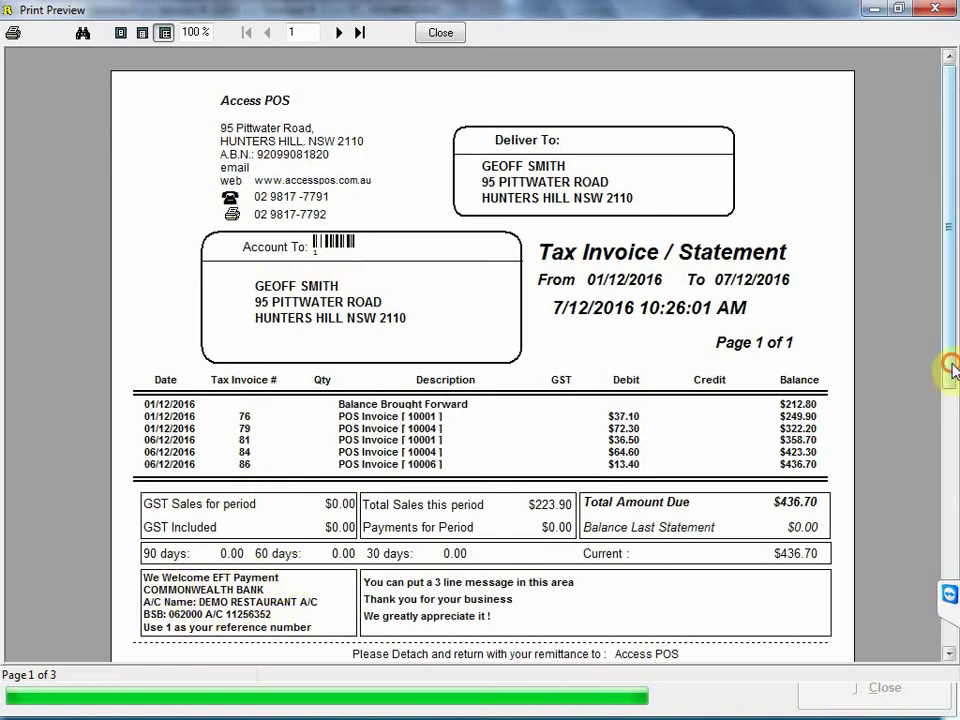
{"action": "left_click_drag", "start_coordinate": [950, 368], "coordinate": [937, 512]}
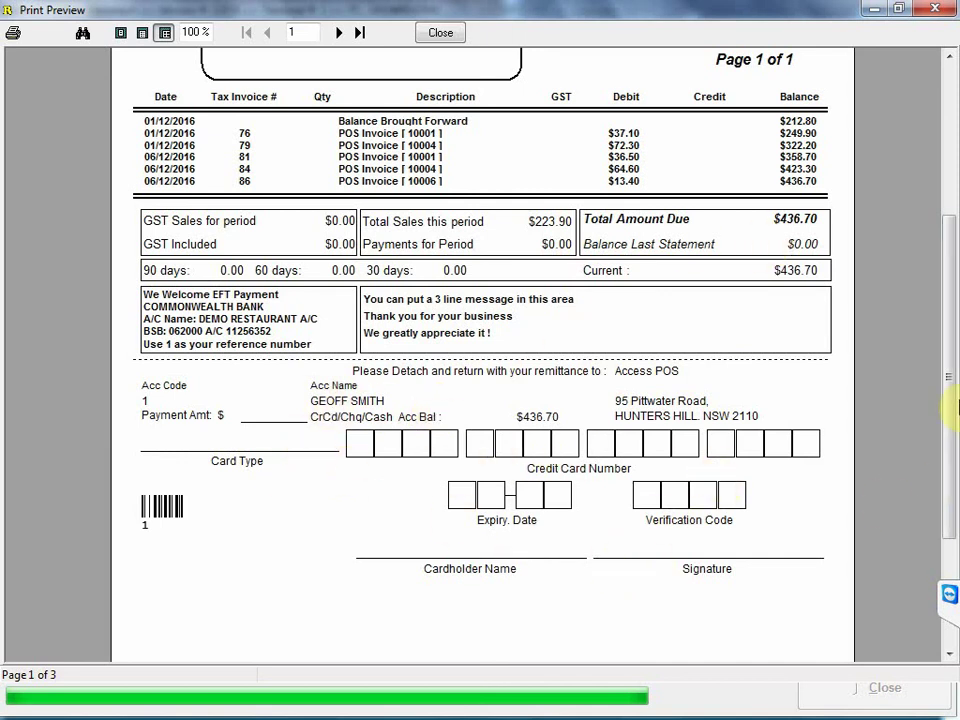
{"action": "left_click_drag", "start_coordinate": [945, 407], "coordinate": [934, 261]}
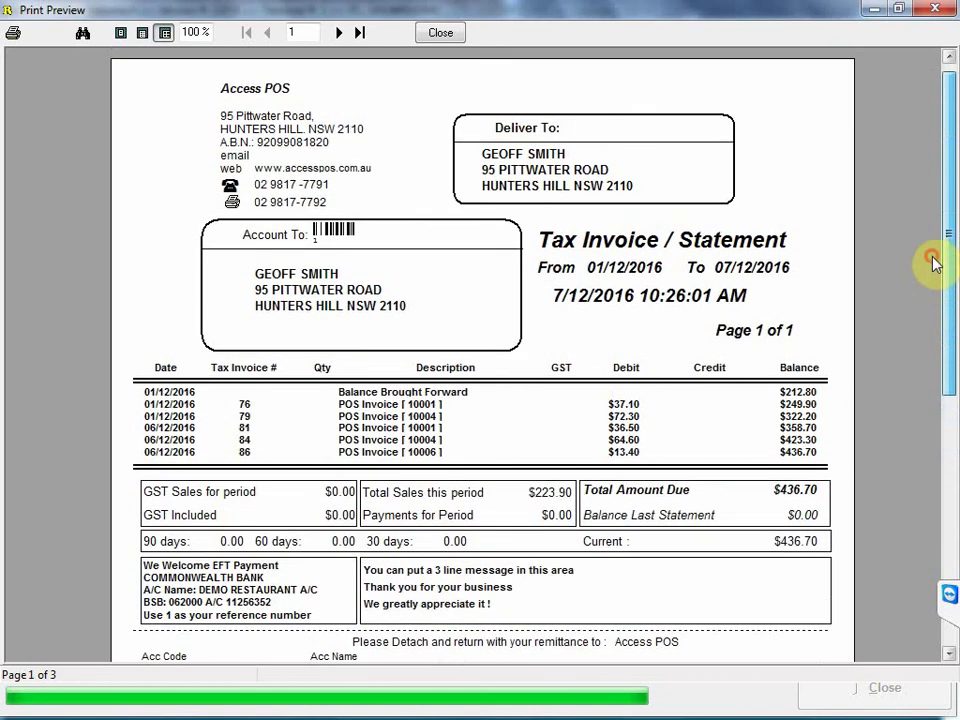
{"action": "left_click", "coordinate": [446, 36]}
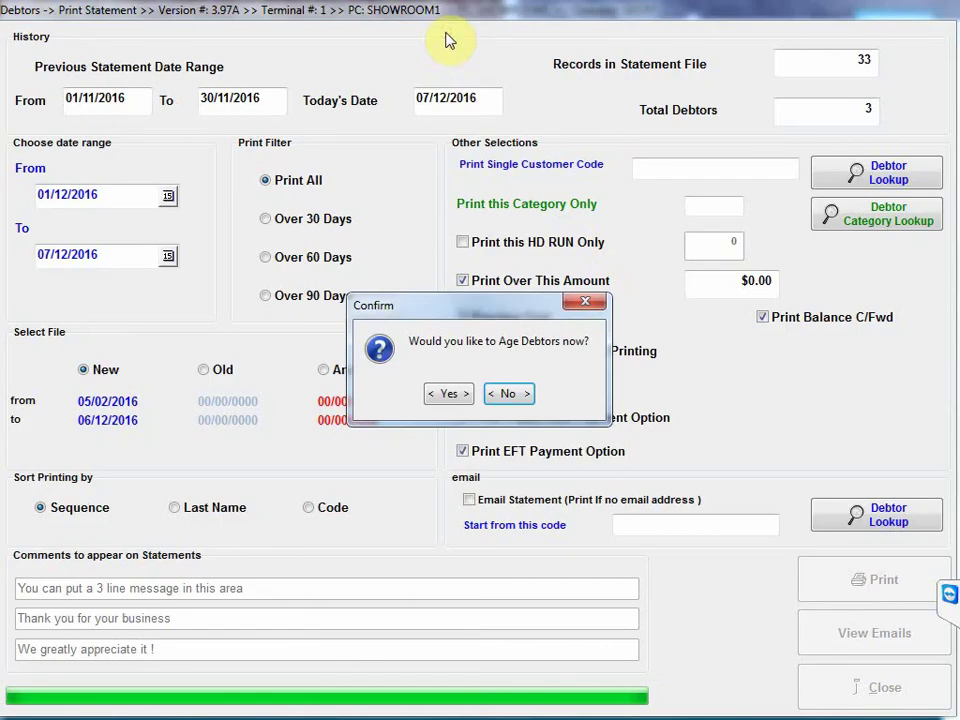
{"action": "left_click", "coordinate": [509, 395]}
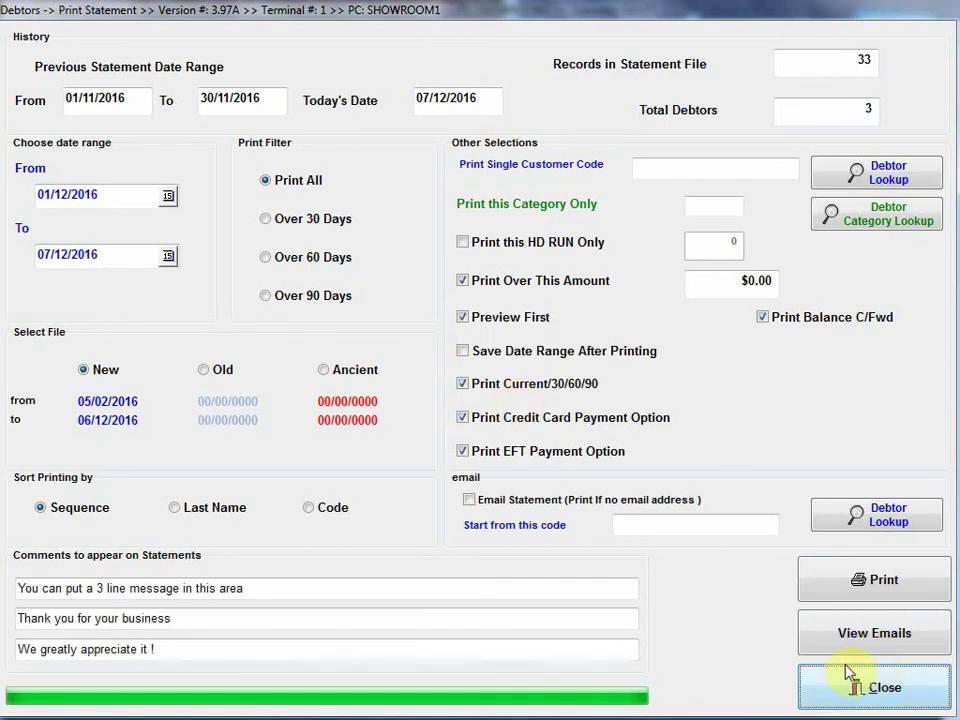
Step: Preview a statement for only the third listed debtor, and leave Print Statement with the date range saved
{"action": "left_click", "coordinate": [876, 180]}
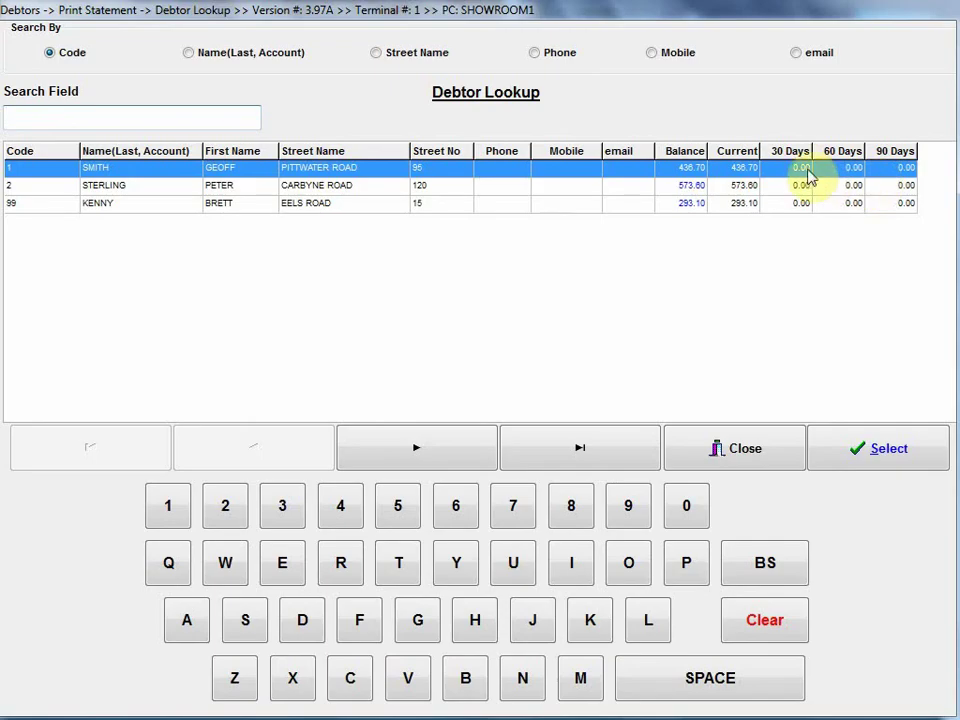
{"action": "left_click", "coordinate": [146, 208]}
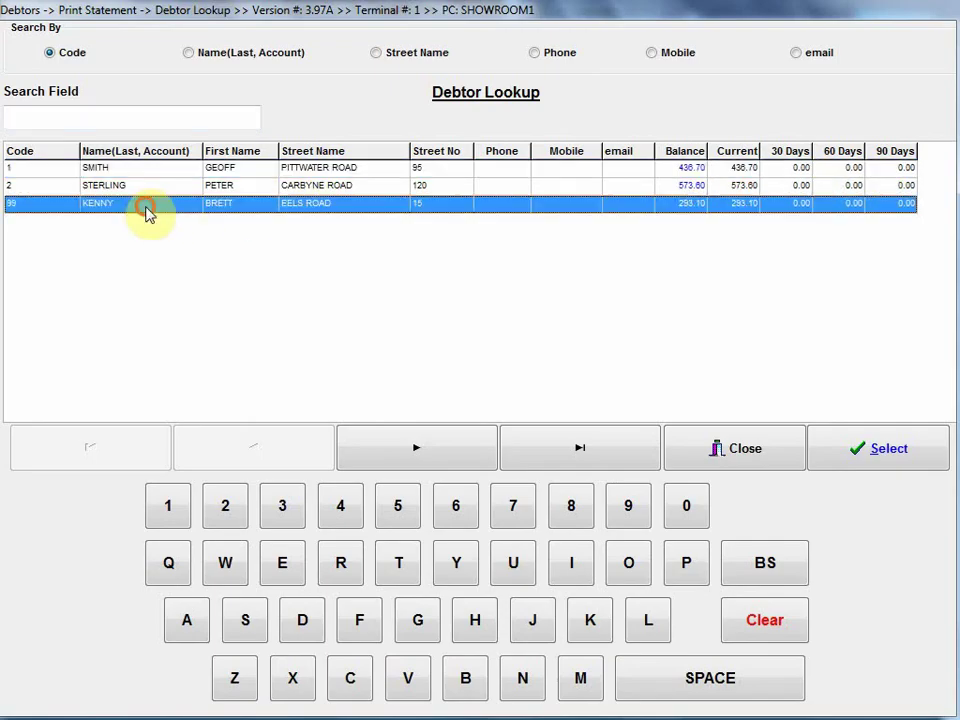
{"action": "left_click", "coordinate": [884, 452]}
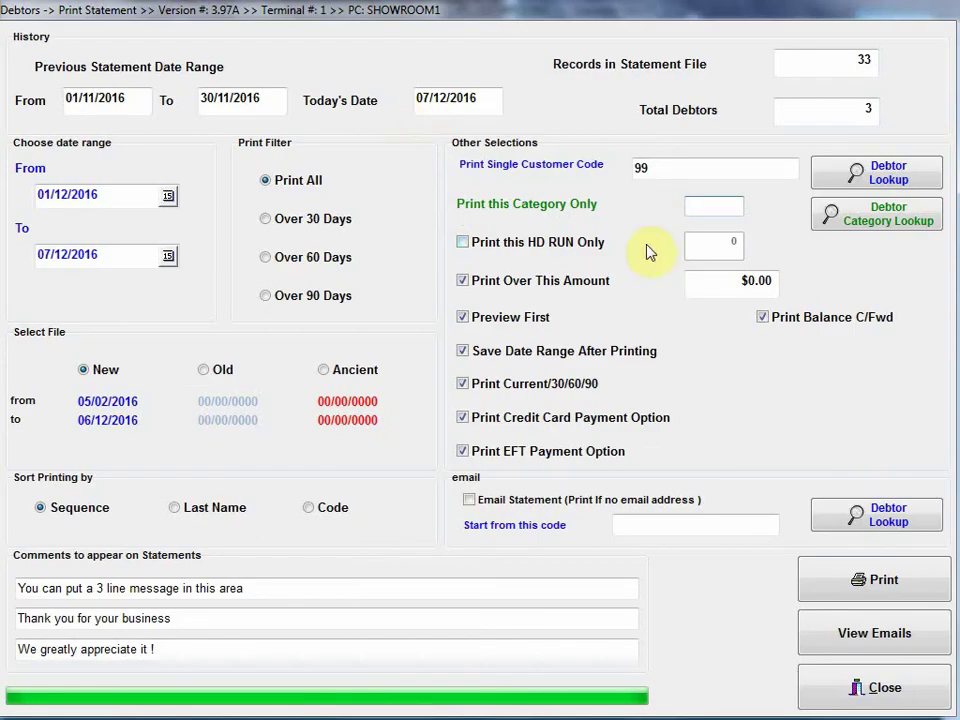
{"action": "left_click", "coordinate": [884, 580]}
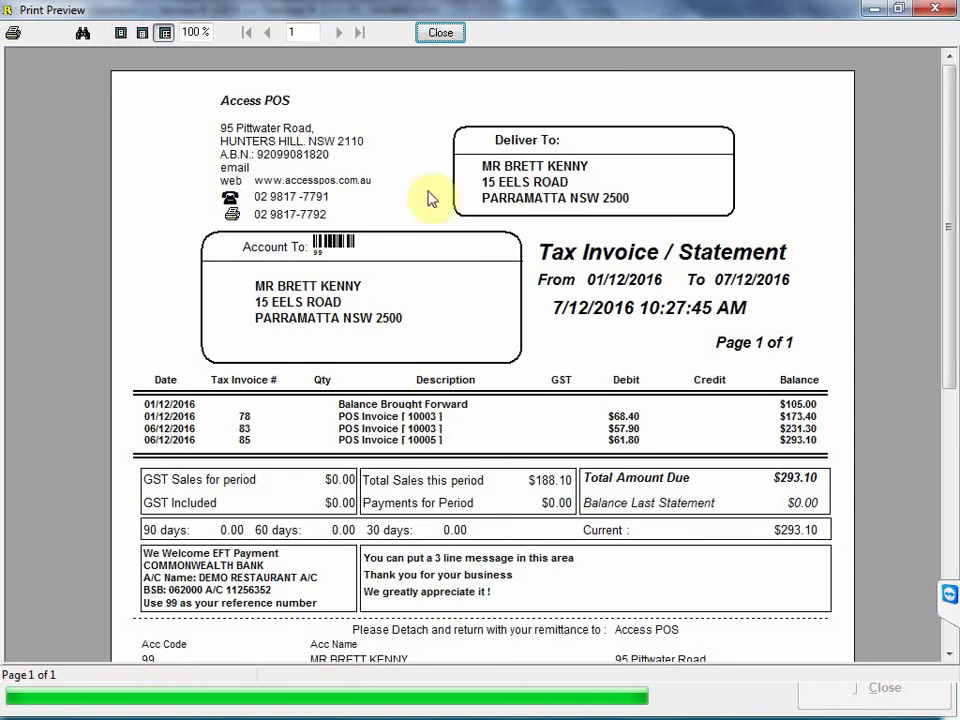
{"action": "left_click", "coordinate": [442, 34]}
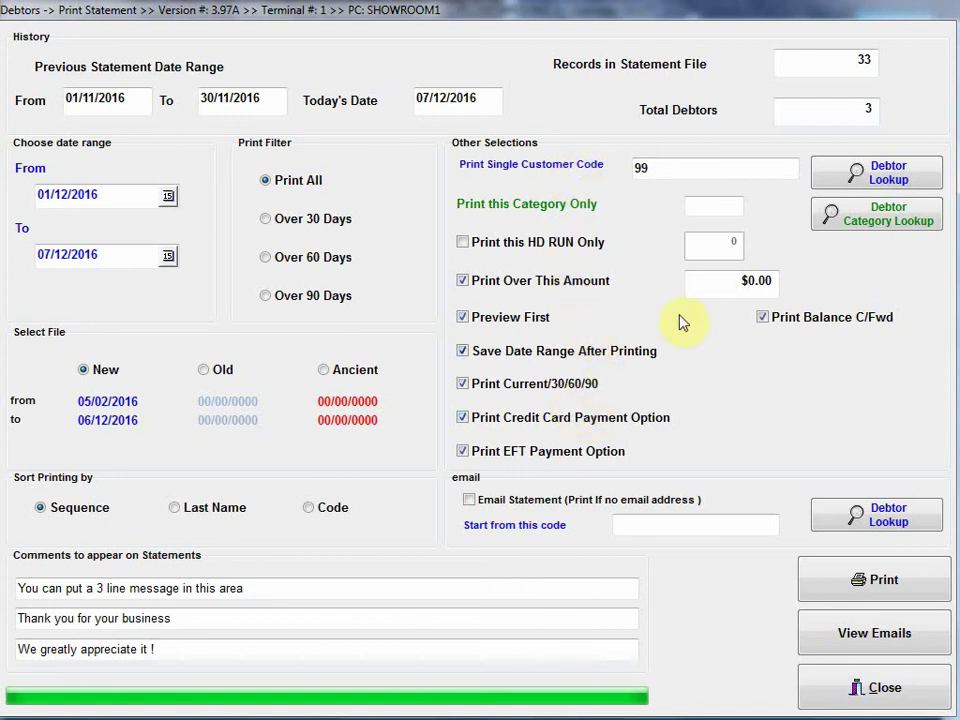
{"action": "left_click", "coordinate": [884, 690]}
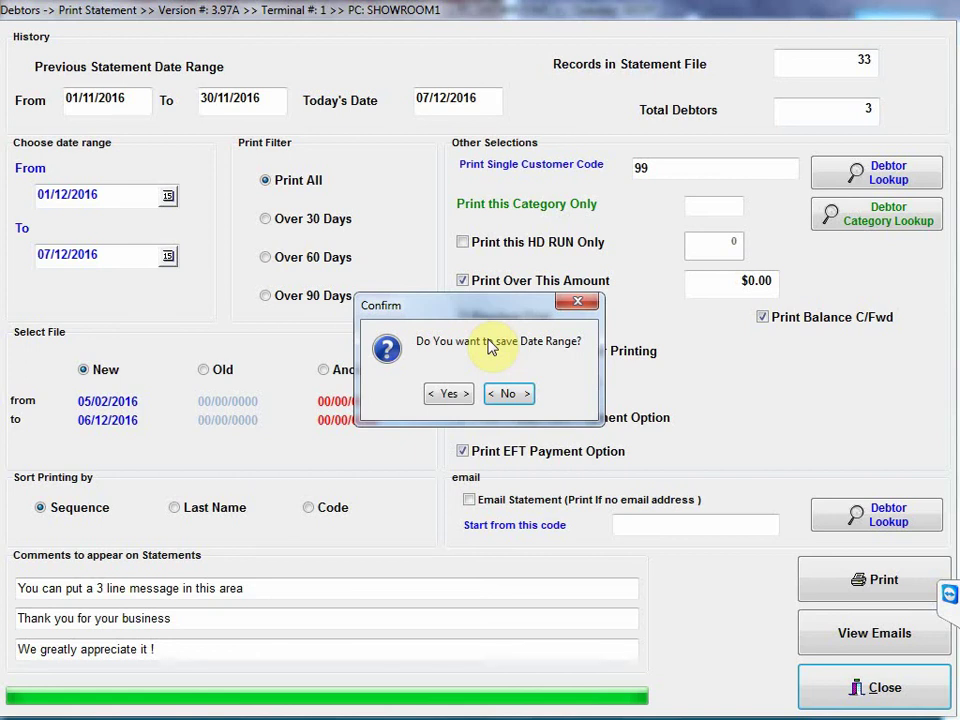
{"action": "left_click", "coordinate": [444, 393]}
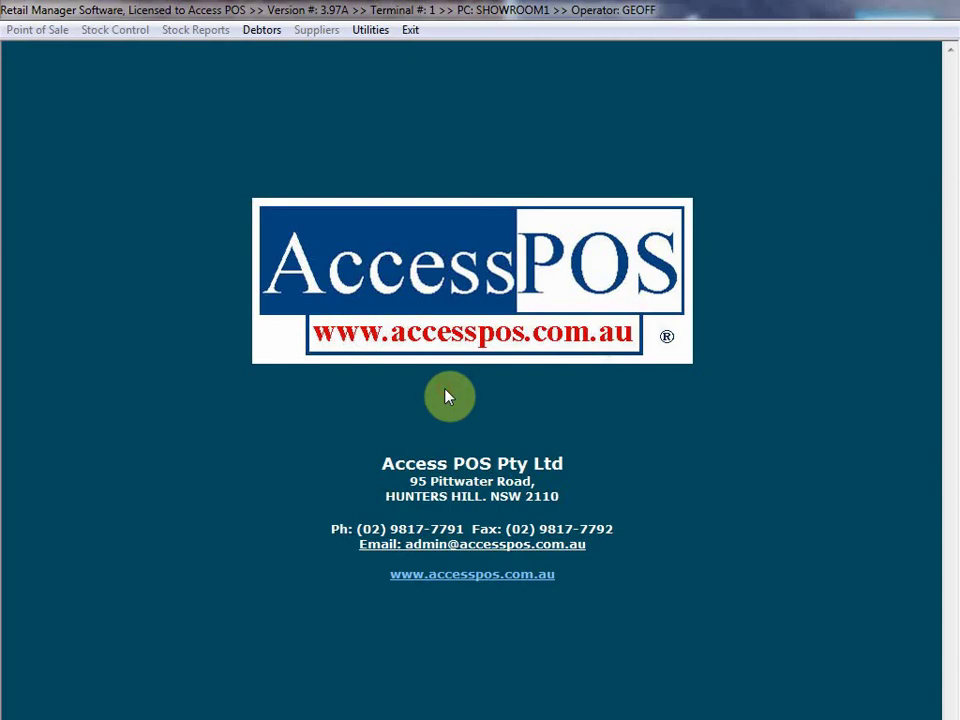
Step: Look up the third listed debtor in Debtor Enquiry and review that account's transactions
{"action": "left_click", "coordinate": [262, 30]}
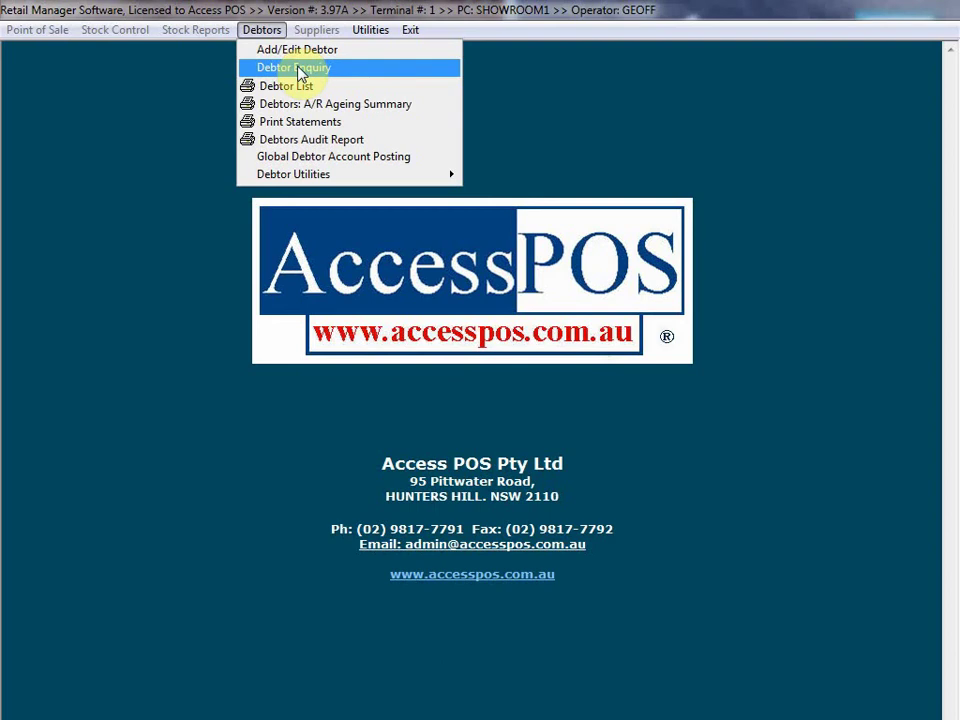
{"action": "left_click", "coordinate": [295, 70]}
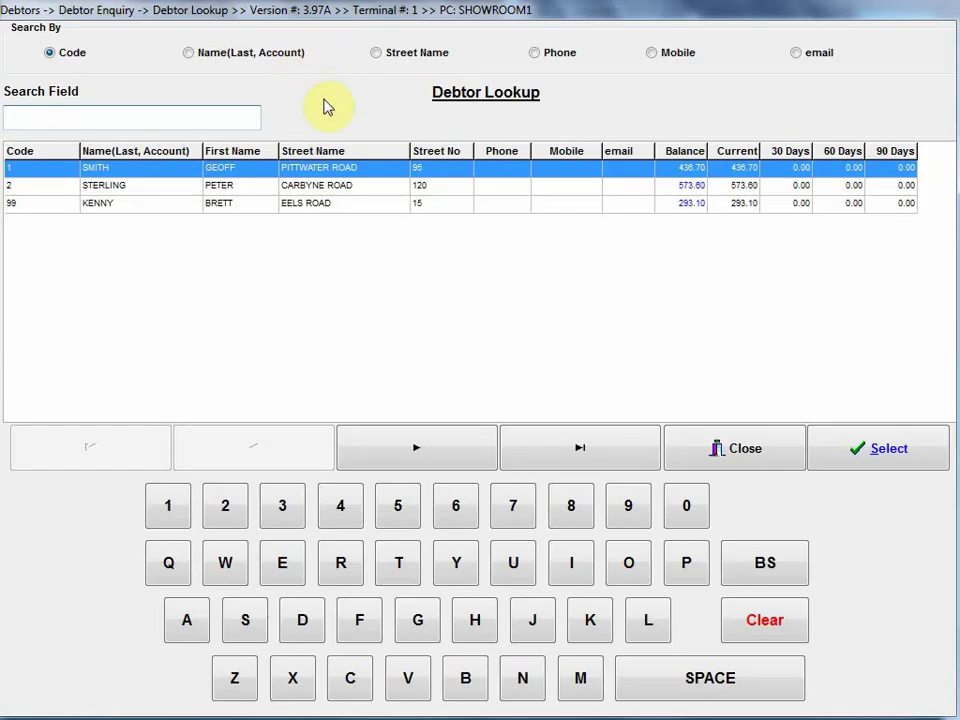
{"action": "left_click", "coordinate": [150, 204]}
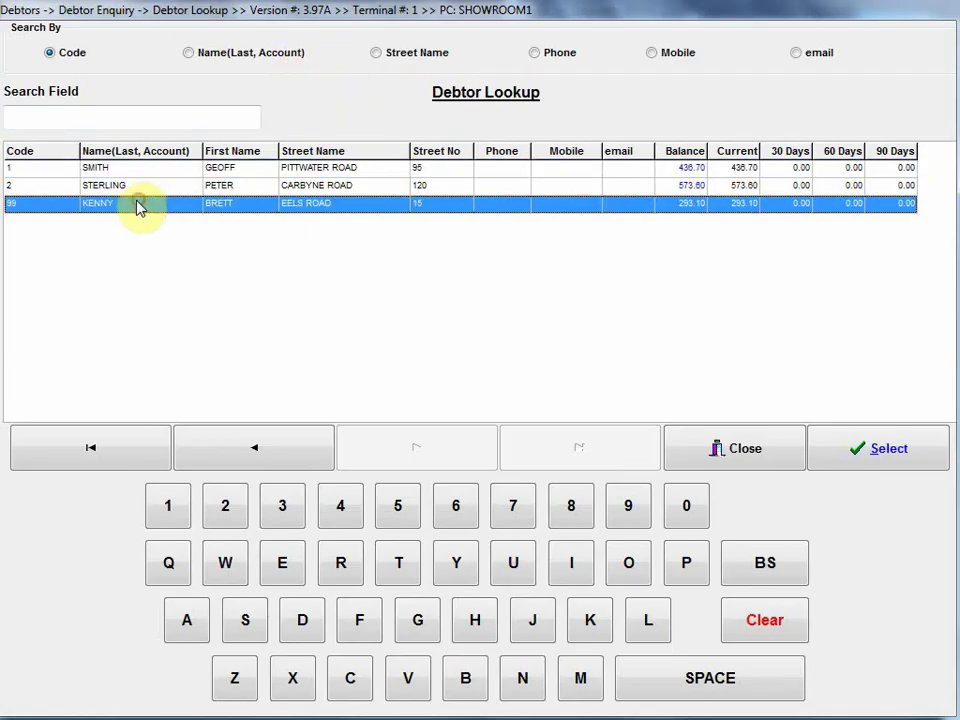
{"action": "left_click", "coordinate": [879, 450]}
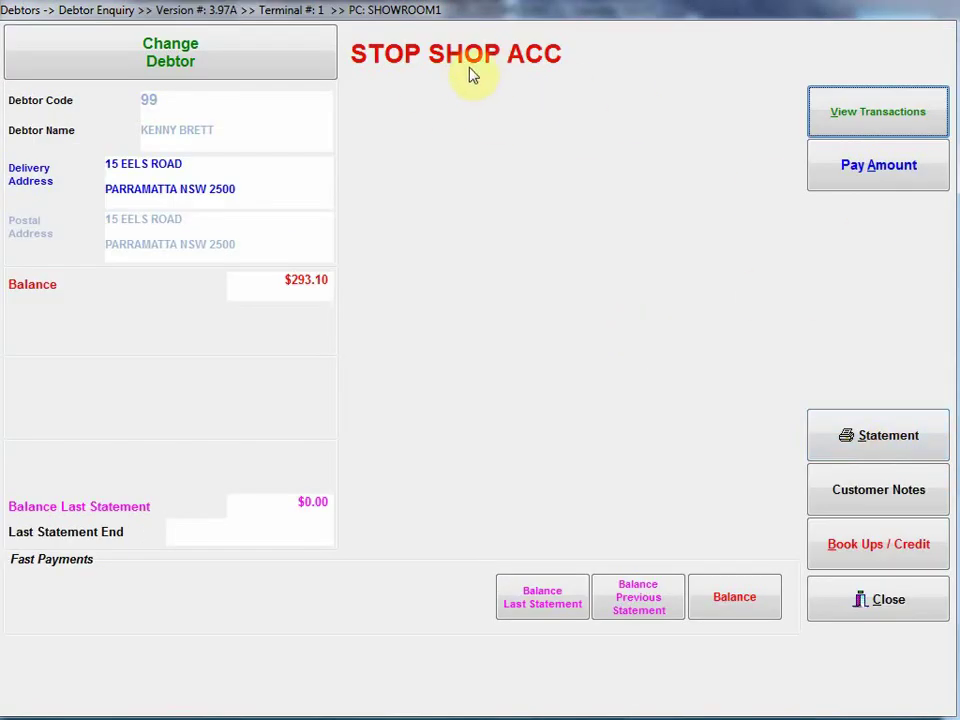
{"action": "left_click", "coordinate": [898, 122]}
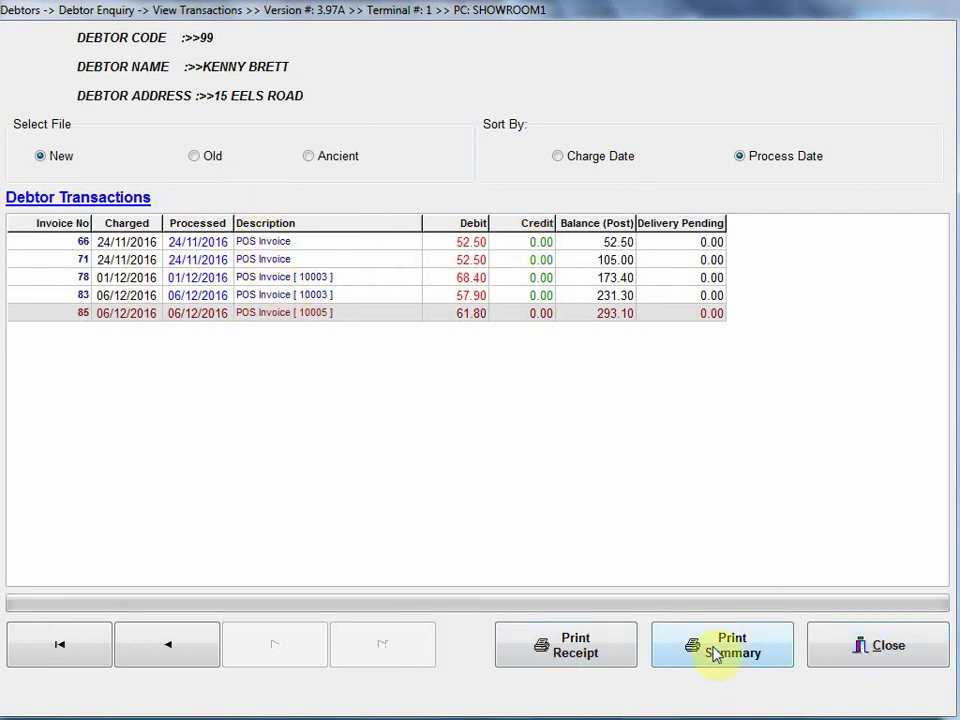
{"action": "left_click", "coordinate": [876, 648]}
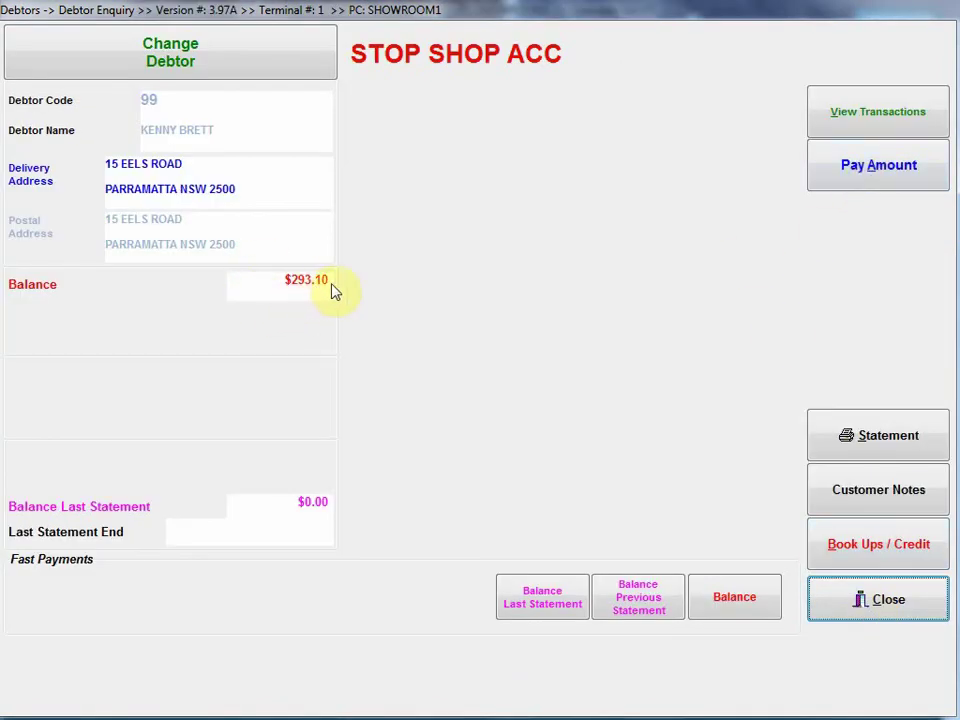
Step: Record a $100 cash payment dated 07/12/2016 on the debtor's account and finalise the tender
{"action": "left_click", "coordinate": [886, 187]}
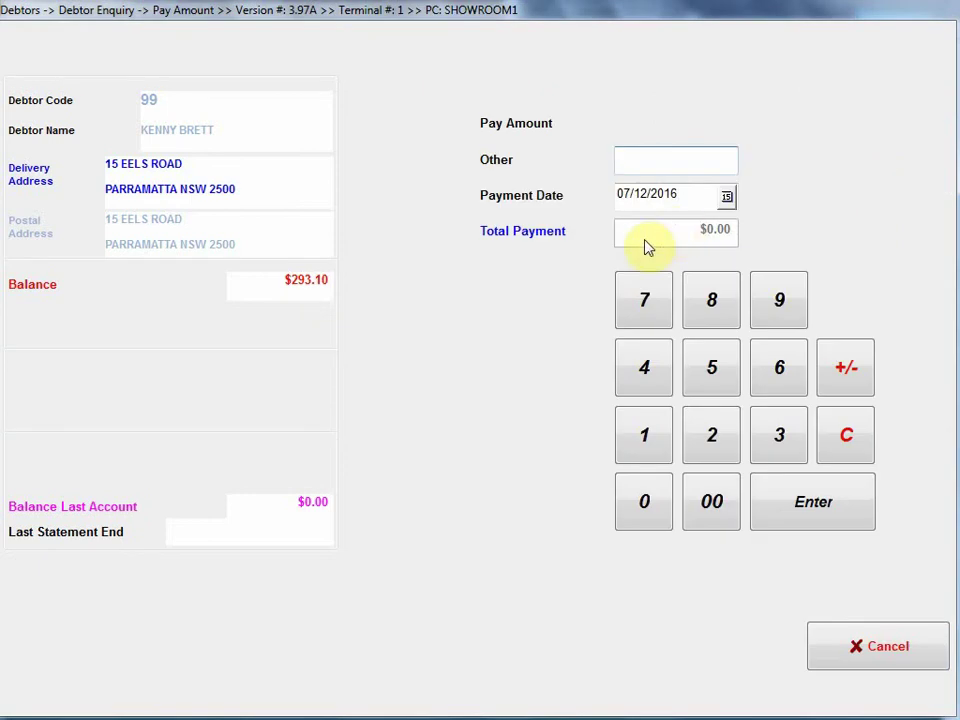
{"action": "left_click", "coordinate": [638, 430]}
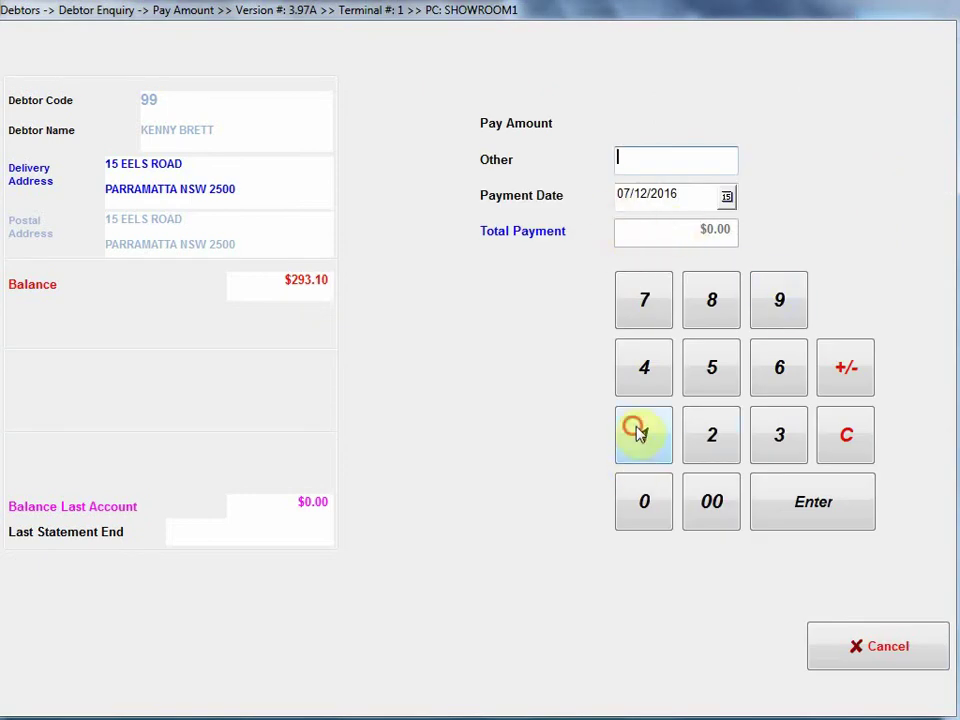
{"action": "left_click", "coordinate": [712, 505]}
{"action": "left_click", "coordinate": [712, 505]}
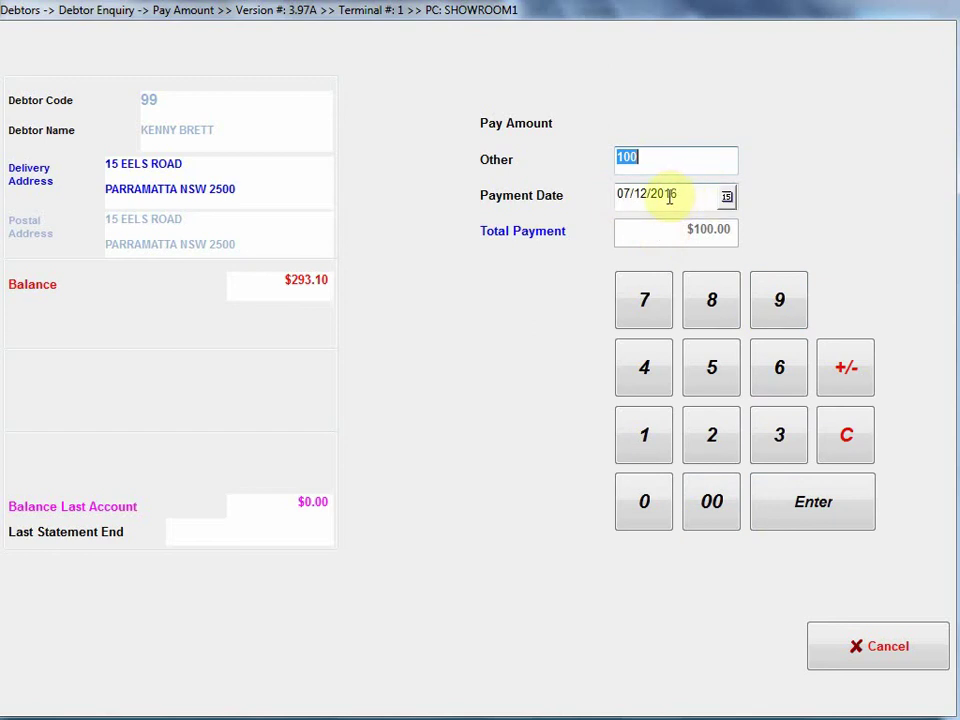
{"action": "left_click", "coordinate": [815, 503]}
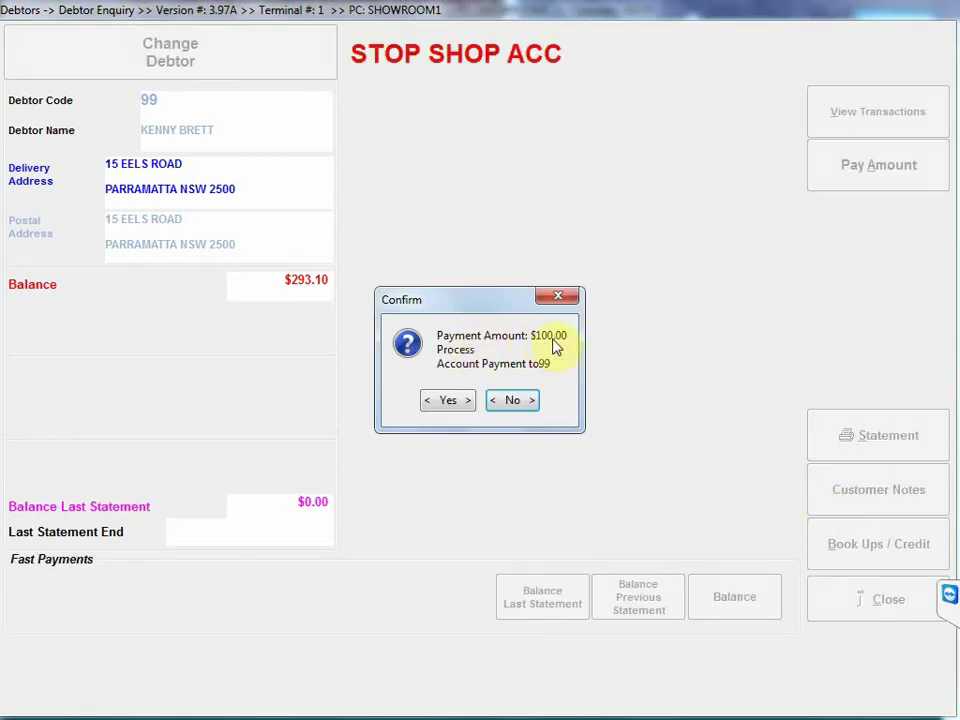
{"action": "left_click", "coordinate": [448, 410]}
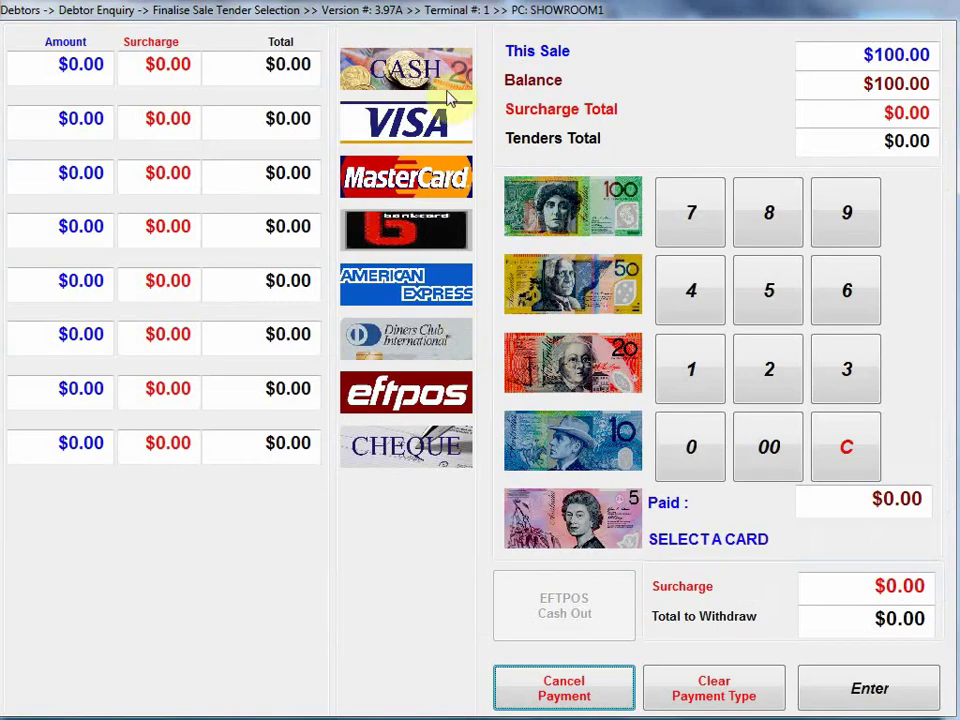
{"action": "left_click", "coordinate": [555, 225]}
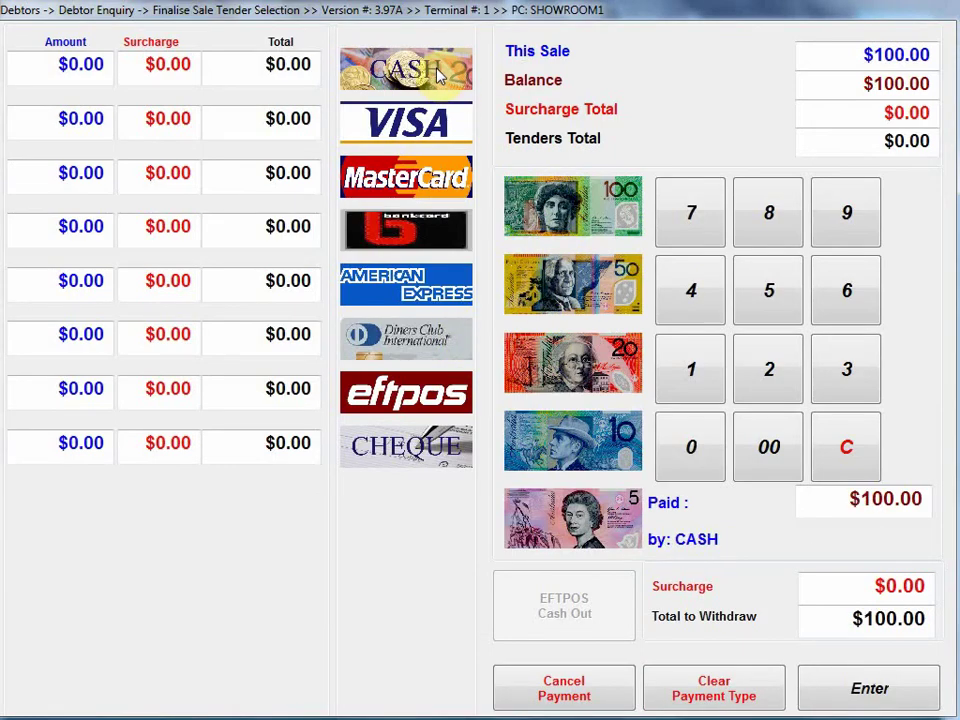
{"action": "left_click", "coordinate": [868, 681]}
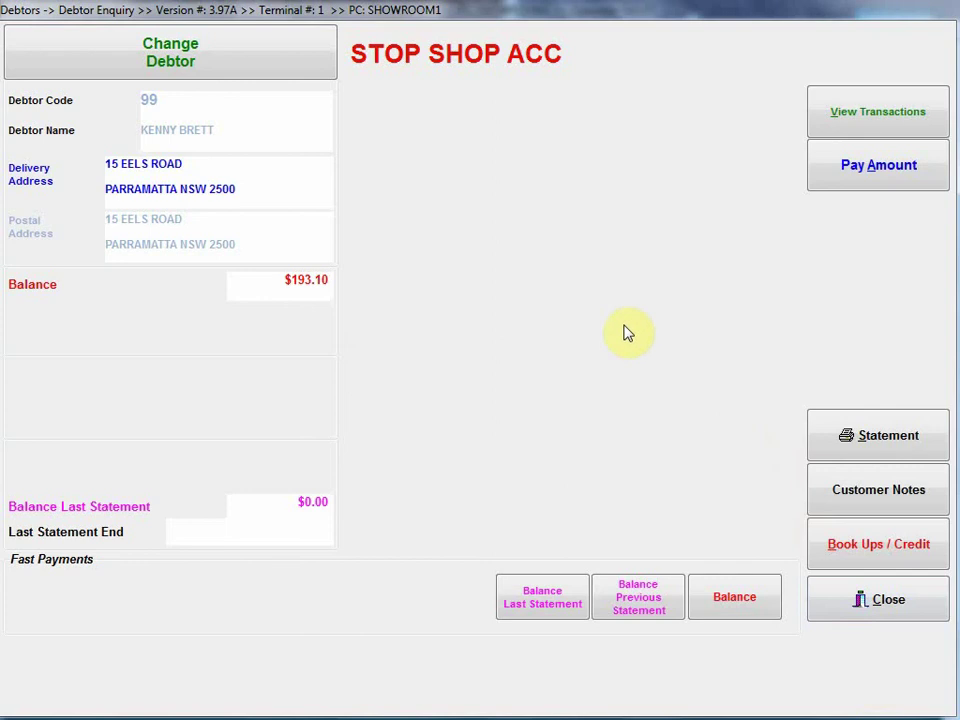
Step: Review the paid debtor's transactions again, and preview that debtor's statement from the enquiry without printing it
{"action": "left_click", "coordinate": [864, 122]}
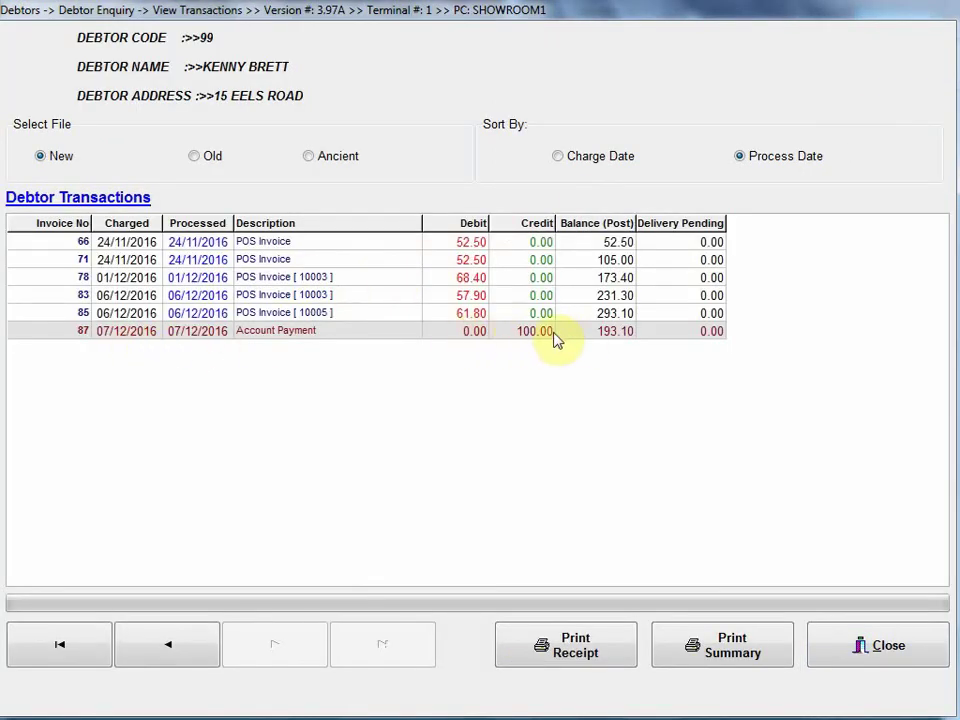
{"action": "left_click", "coordinate": [885, 645]}
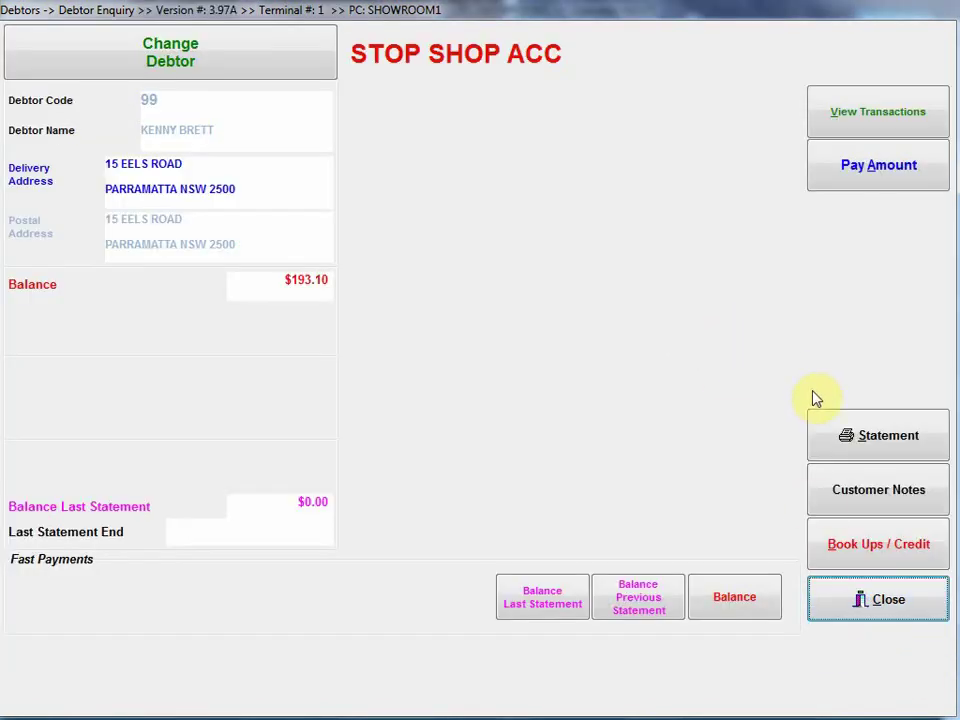
{"action": "left_click", "coordinate": [857, 439]}
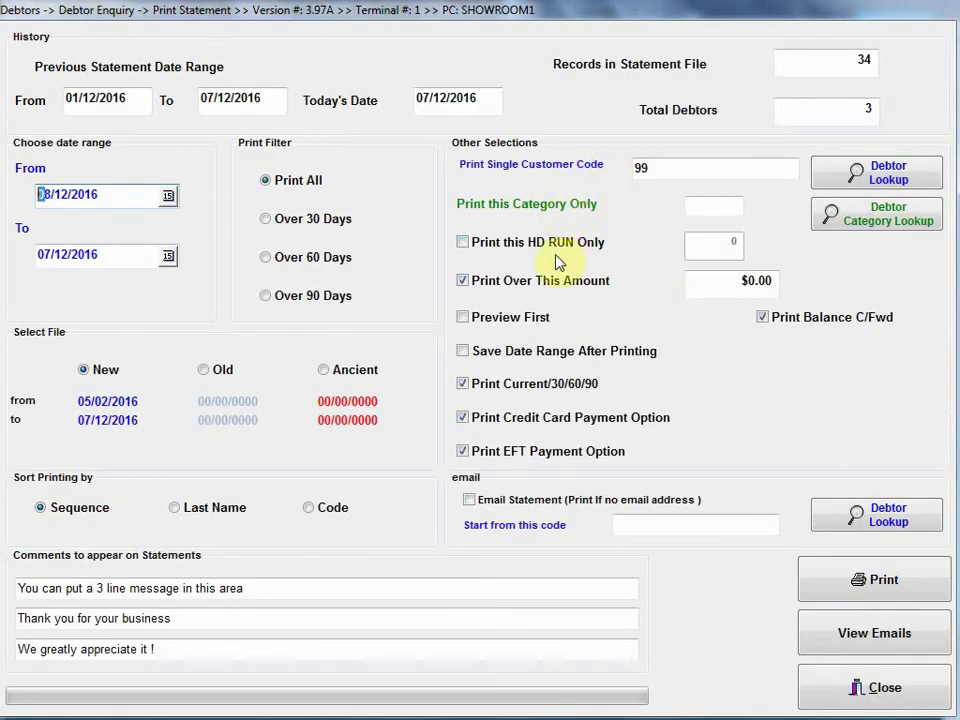
{"action": "left_click", "coordinate": [463, 317]}
{"action": "left_click", "coordinate": [879, 579]}
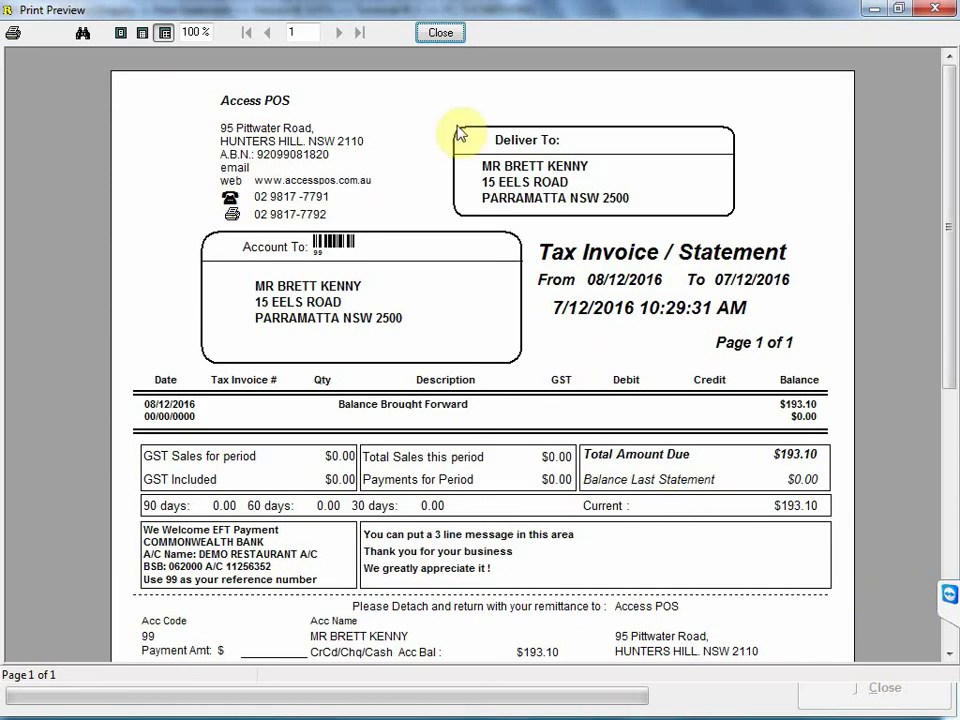
{"action": "left_click", "coordinate": [440, 33]}
{"action": "left_click", "coordinate": [897, 688]}
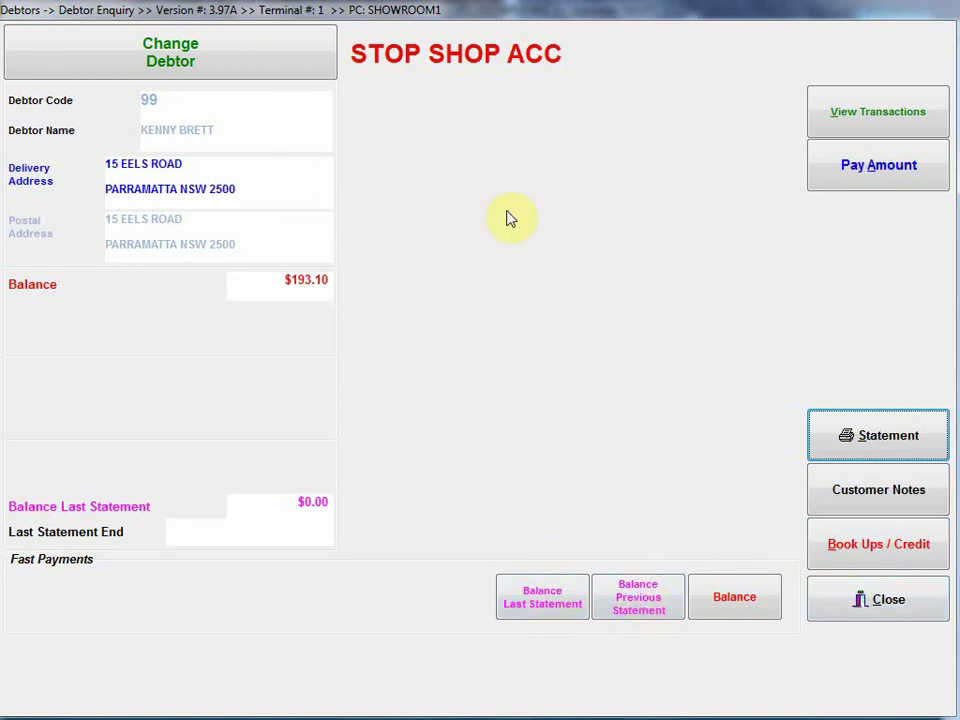
Step: Change the enquiry to the second listed debtor to view that account, and leave Debtor Enquiry
{"action": "left_click", "coordinate": [240, 60]}
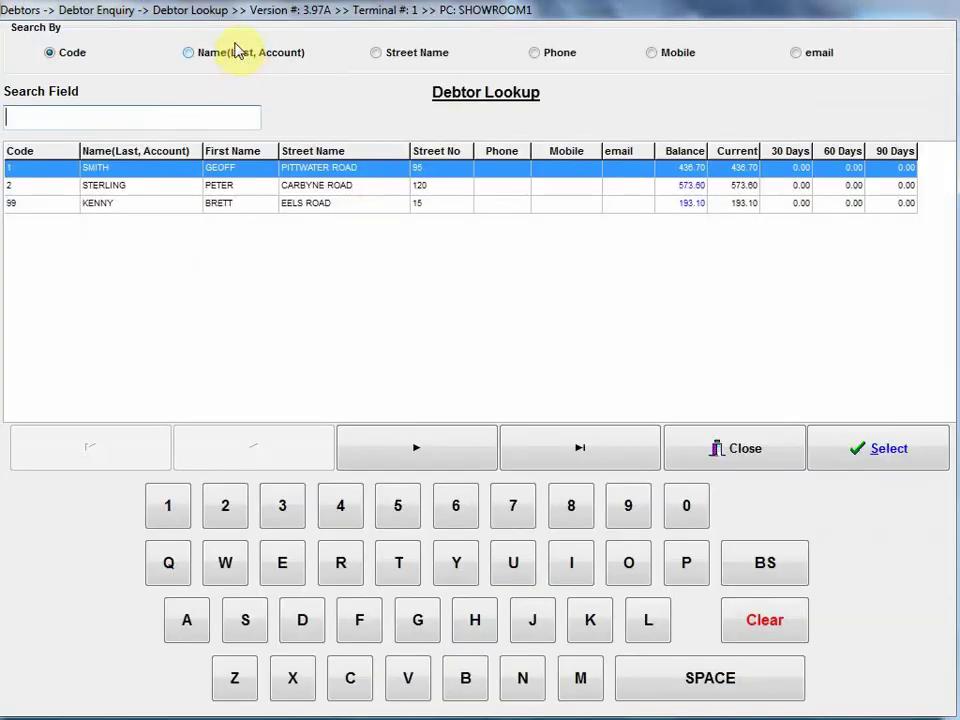
{"action": "left_click", "coordinate": [330, 186]}
{"action": "left_click", "coordinate": [877, 452]}
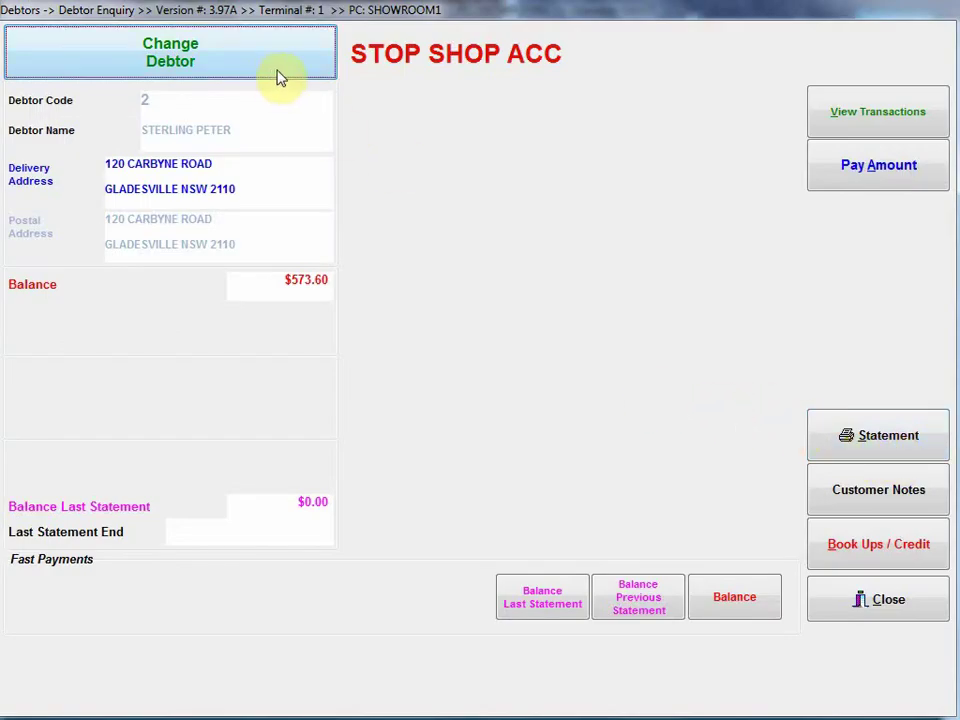
{"action": "left_click", "coordinate": [886, 601]}
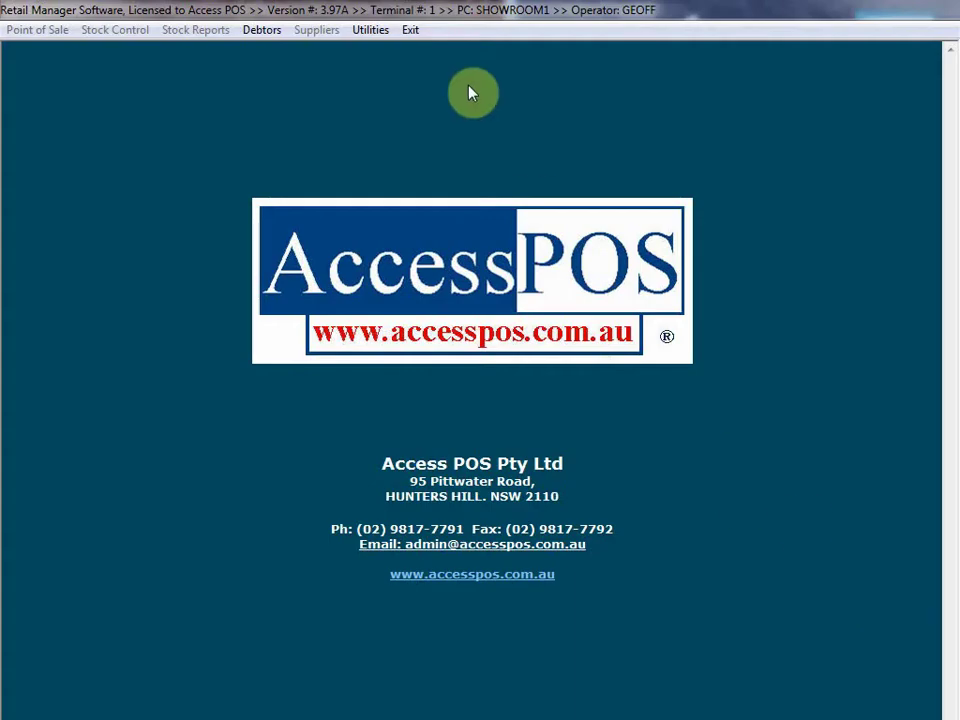
Step: Preview the Debtor List by account code for all statuses and types, examine it at 200% zoom, and leave the report
{"action": "left_click", "coordinate": [264, 31]}
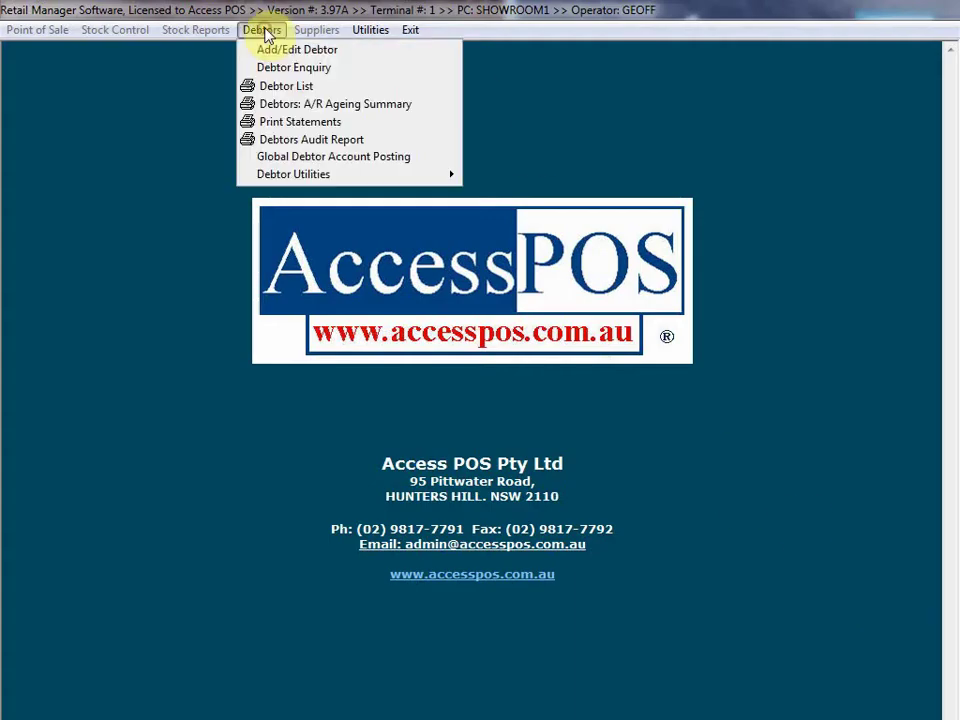
{"action": "left_click", "coordinate": [284, 88]}
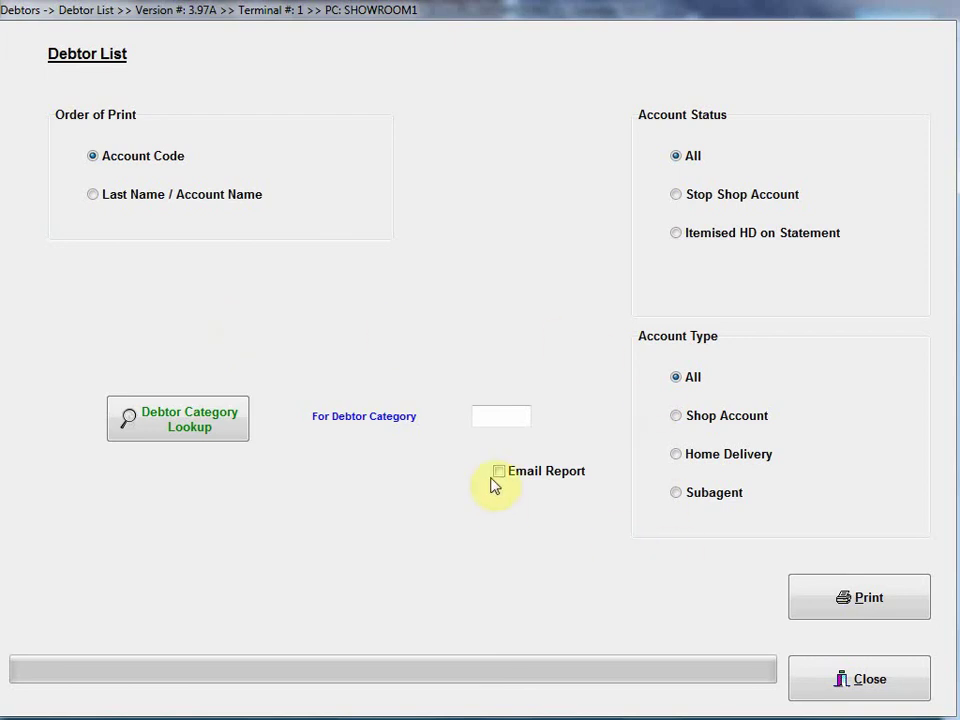
{"action": "left_click", "coordinate": [835, 599]}
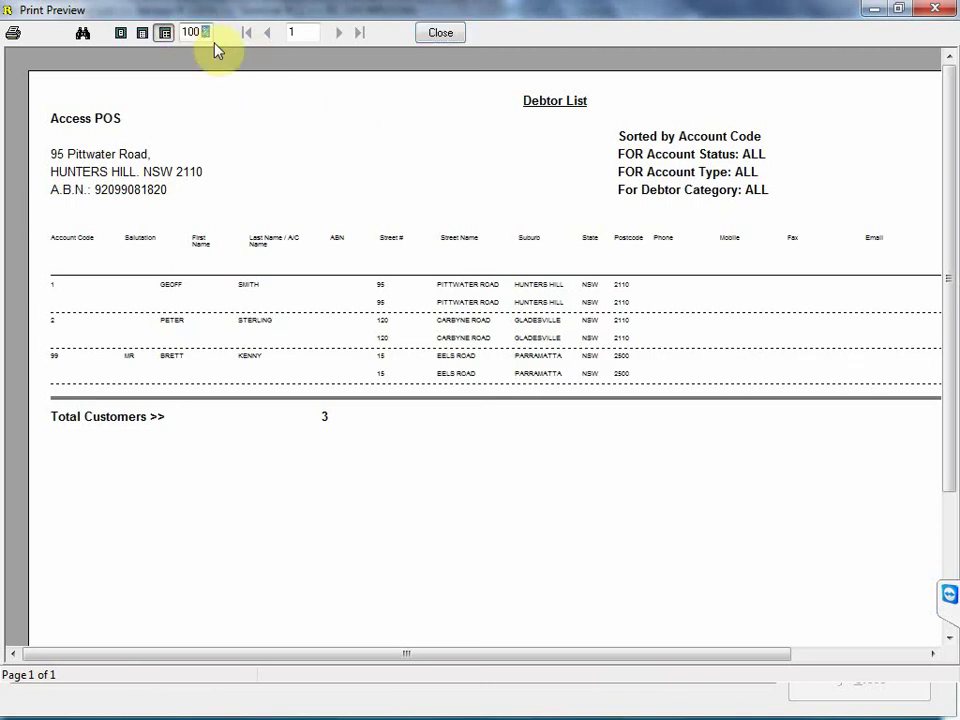
{"action": "scroll", "coordinate": [218, 50], "scroll_direction": "down", "scroll_amount": 2}
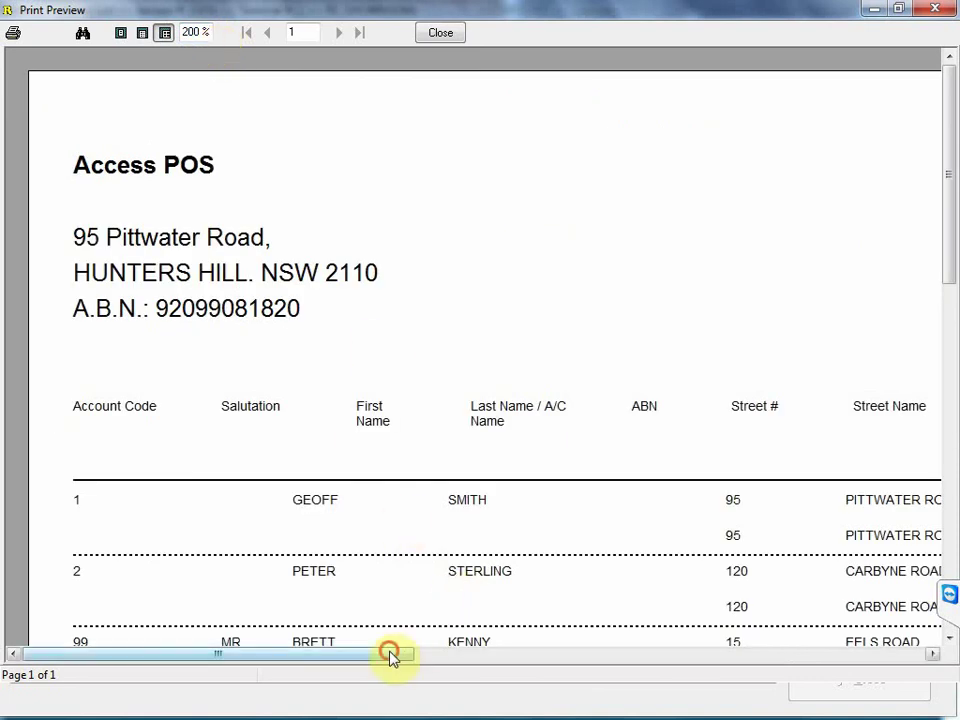
{"action": "left_click_drag", "start_coordinate": [393, 655], "coordinate": [427, 655]}
{"action": "left_click_drag", "start_coordinate": [951, 133], "coordinate": [952, 215]}
{"action": "left_click_drag", "start_coordinate": [386, 654], "coordinate": [420, 662]}
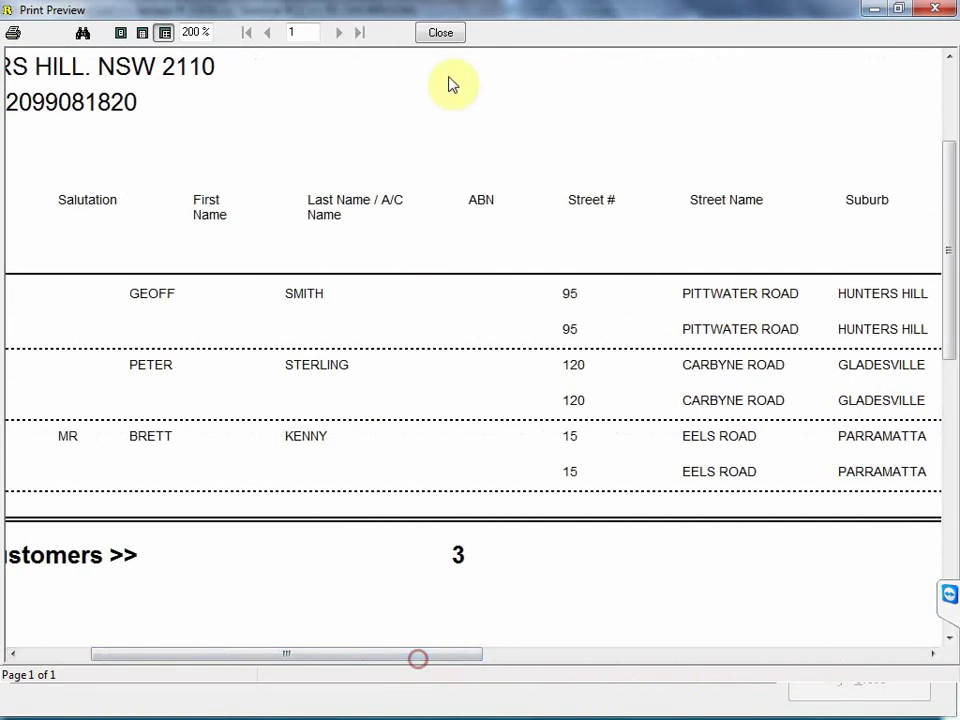
{"action": "left_click", "coordinate": [438, 38]}
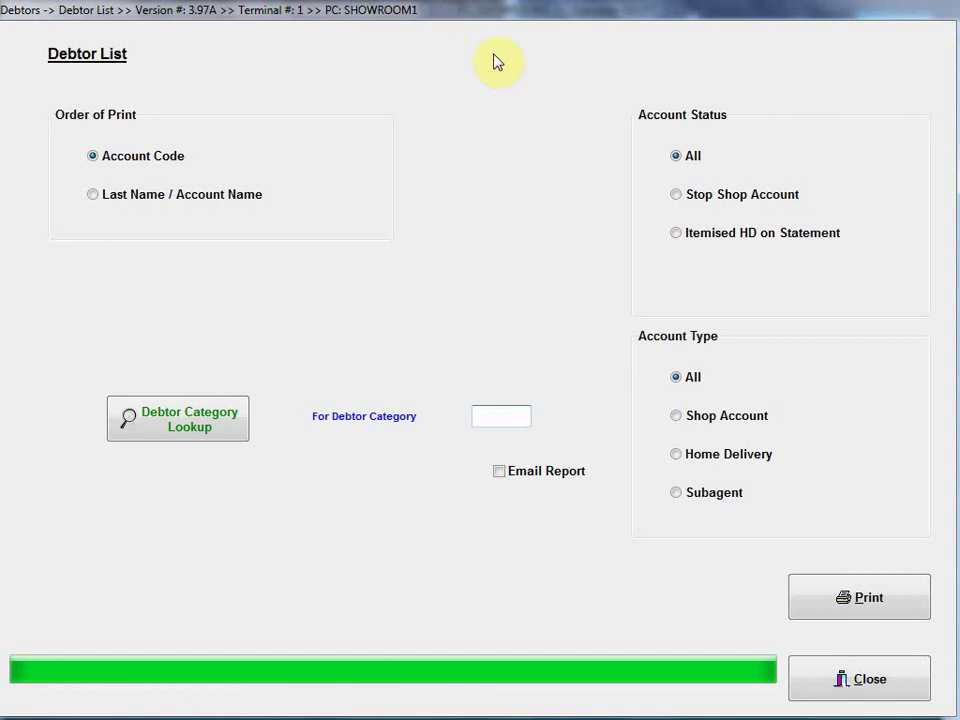
{"action": "left_click", "coordinate": [864, 680]}
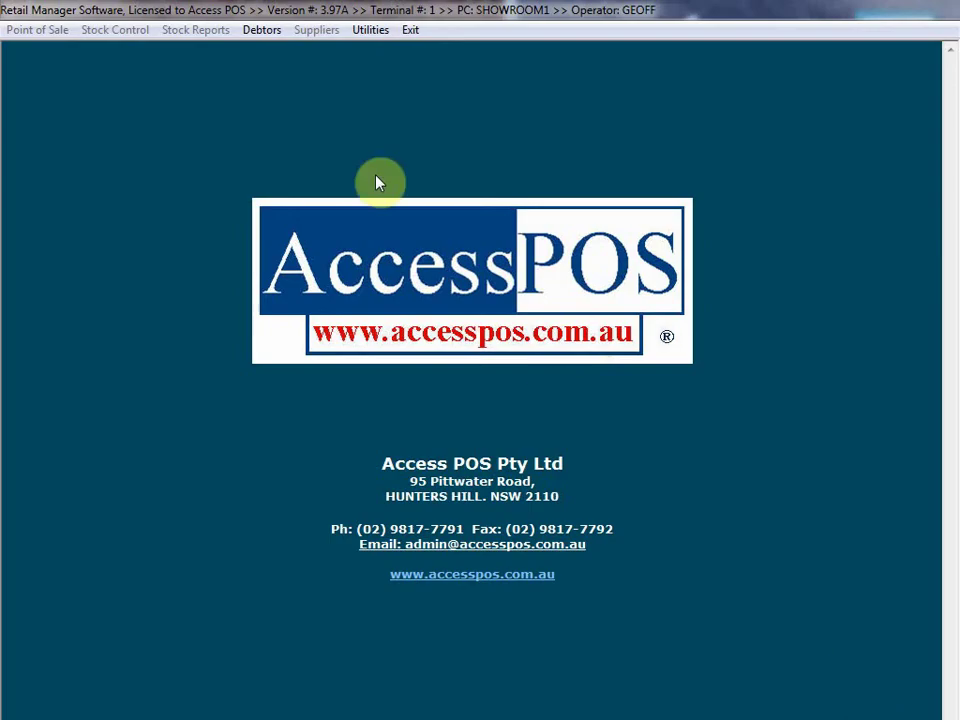
Step: Preview the A/R Ageing Summary for all debtors by account name, and examine the balance and ageing columns at 150% zoom
{"action": "left_click", "coordinate": [263, 32]}
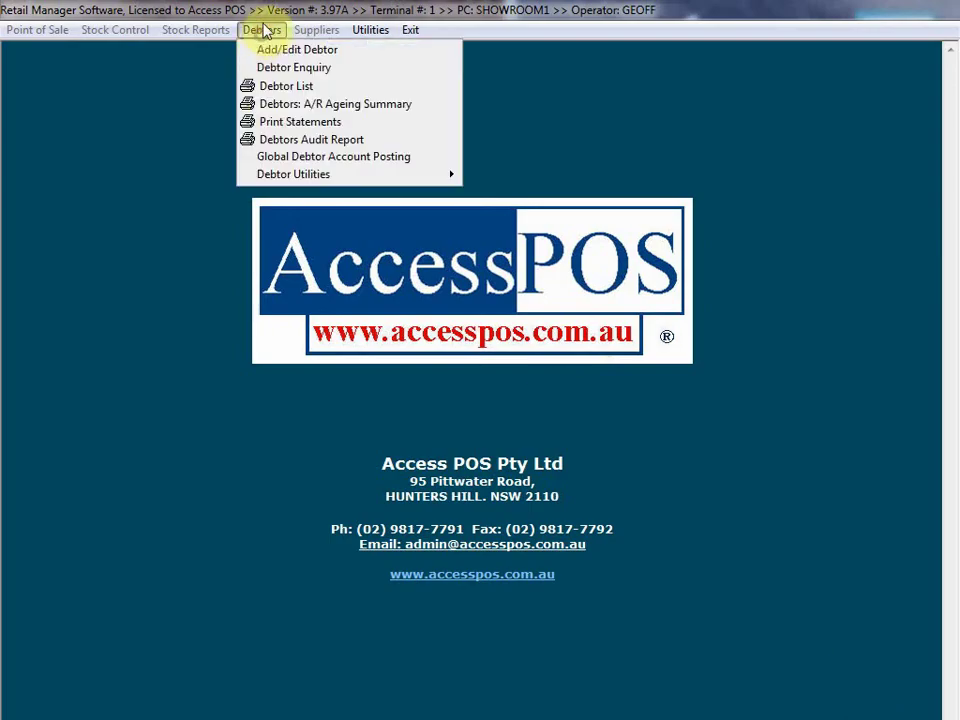
{"action": "left_click", "coordinate": [315, 106]}
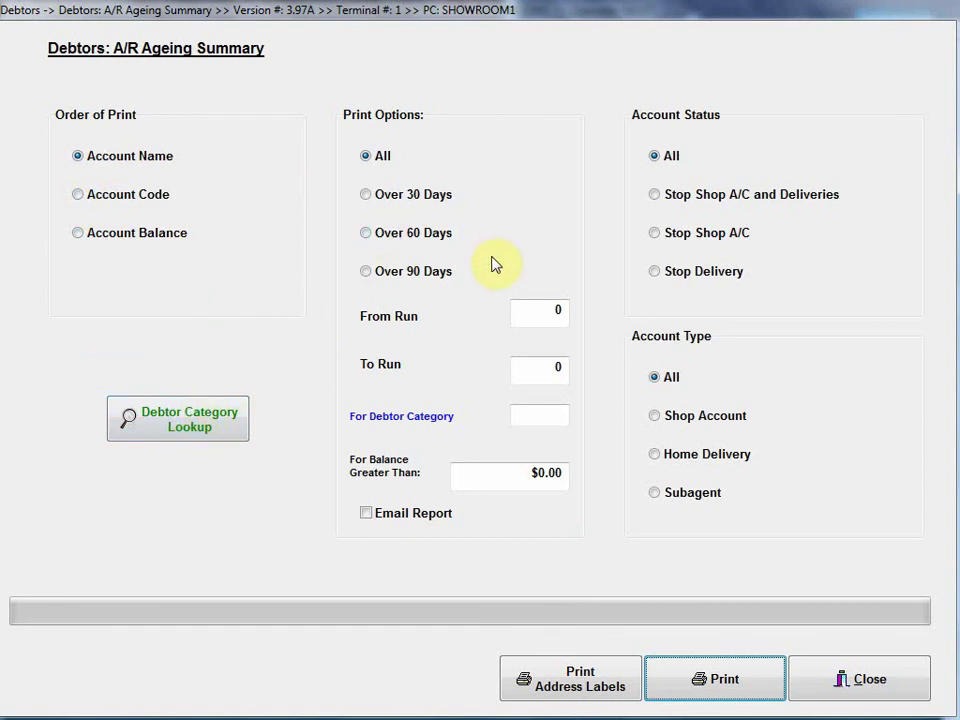
{"action": "left_click", "coordinate": [713, 681]}
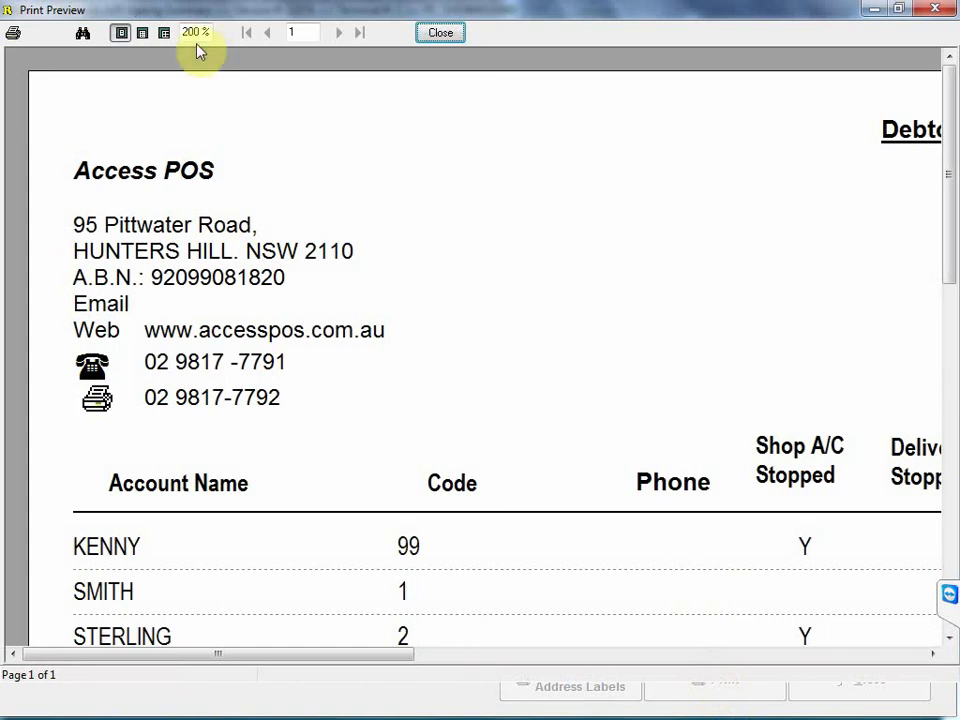
{"action": "left_click", "coordinate": [197, 32]}
{"action": "type", "text": "150"}
{"action": "key", "text": "Return"}
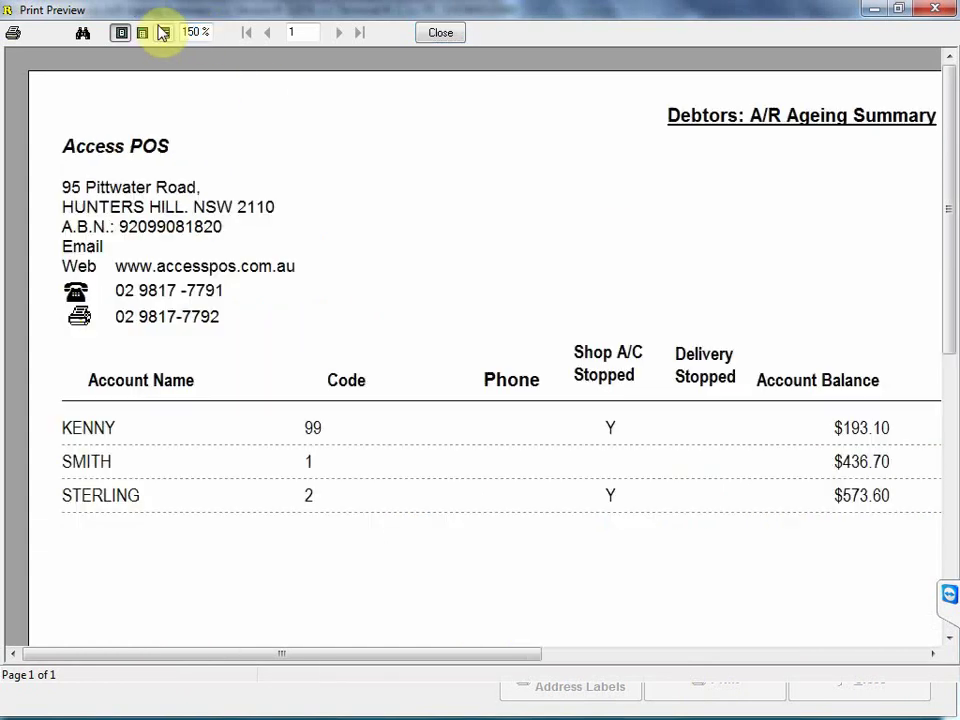
{"action": "left_click_drag", "start_coordinate": [467, 654], "coordinate": [474, 656]}
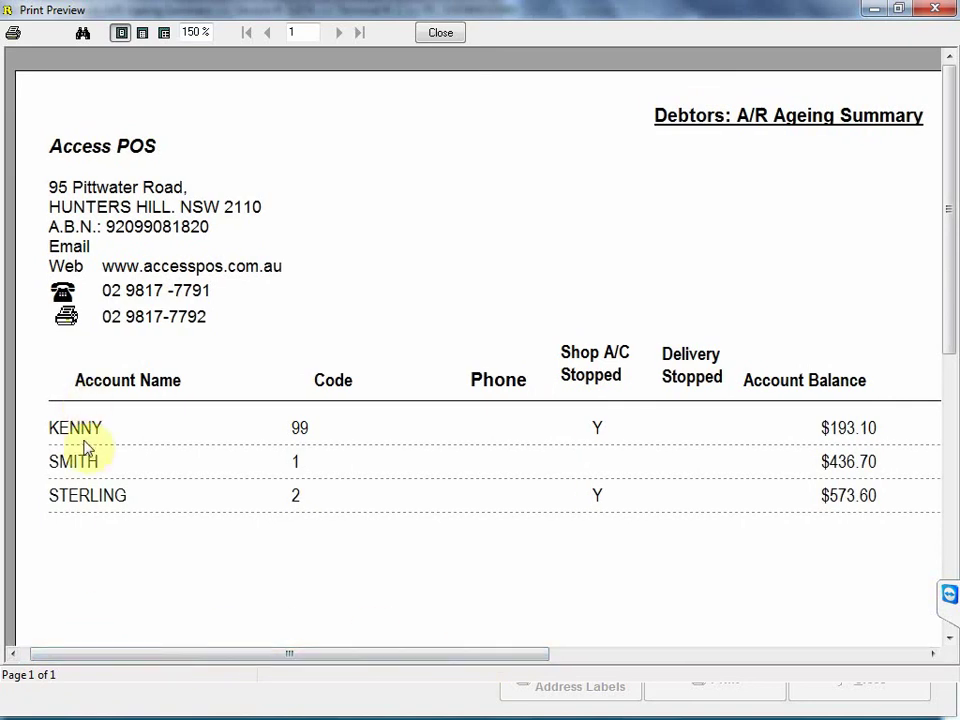
{"action": "left_click_drag", "start_coordinate": [212, 656], "coordinate": [511, 669]}
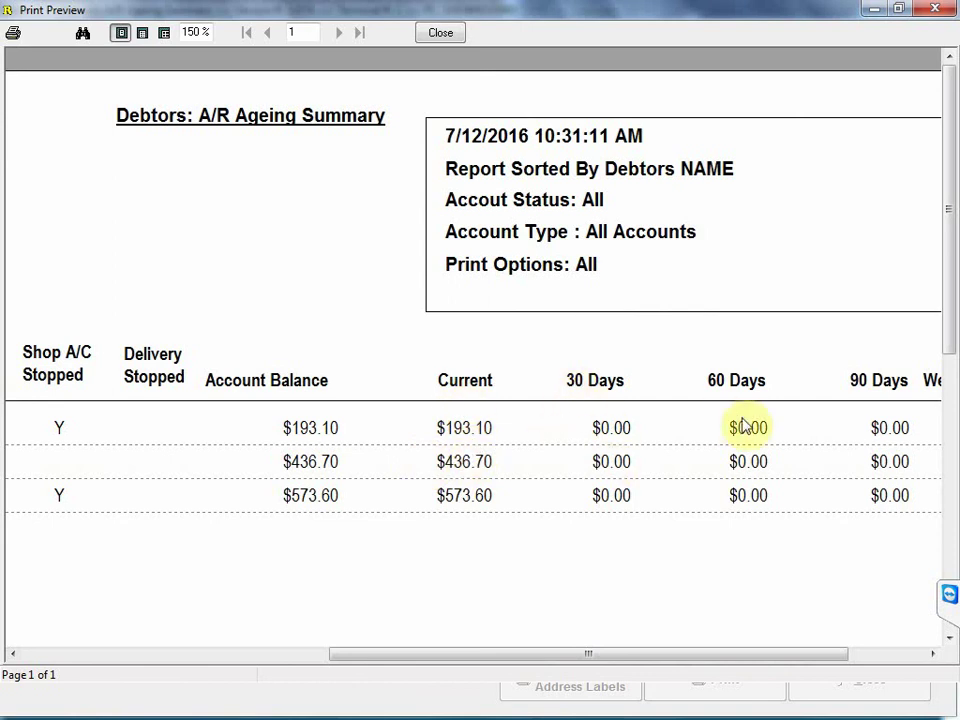
{"action": "left_click_drag", "start_coordinate": [738, 664], "coordinate": [362, 630]}
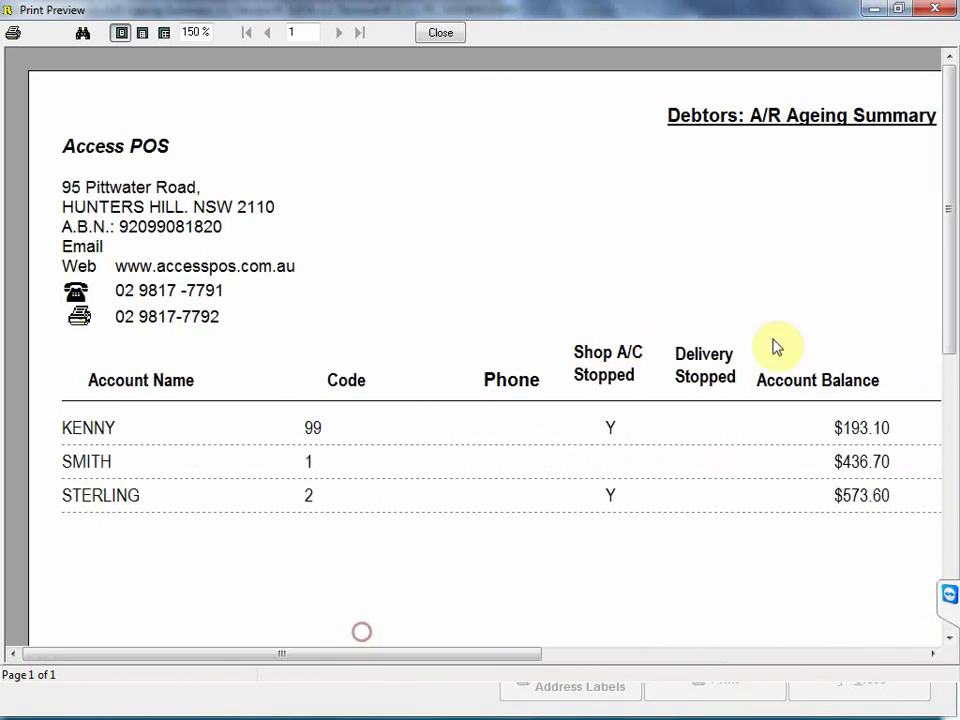
Step: Leave the A/R Ageing Summary, open the Debtors Audit Report, and set its customer range from the first listed debtor to the last
{"action": "left_click", "coordinate": [441, 33]}
{"action": "left_click", "coordinate": [870, 682]}
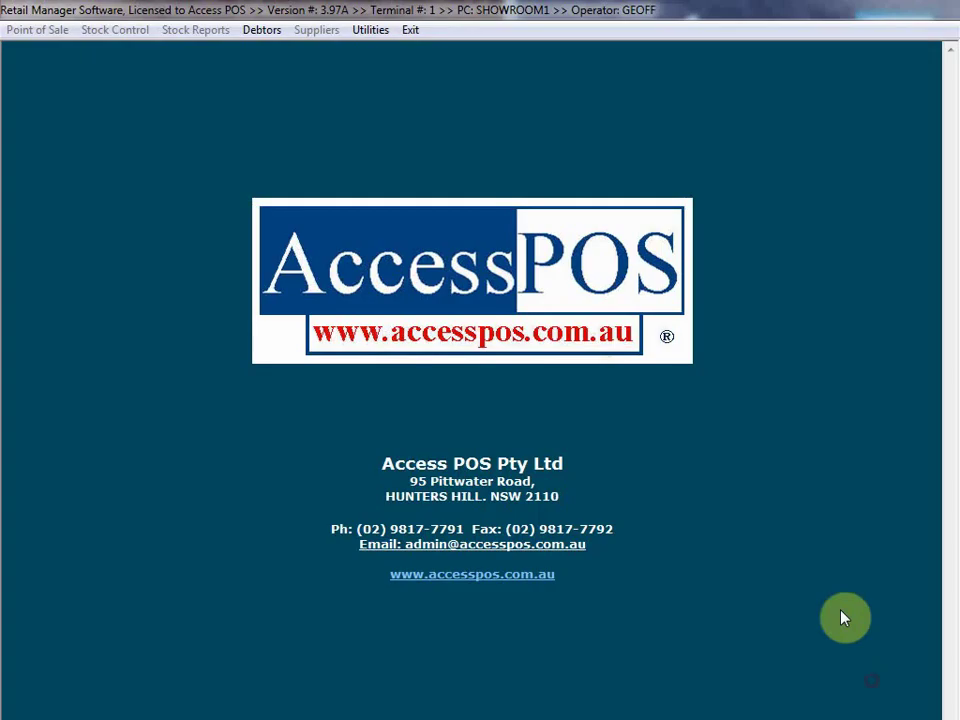
{"action": "left_click", "coordinate": [262, 30]}
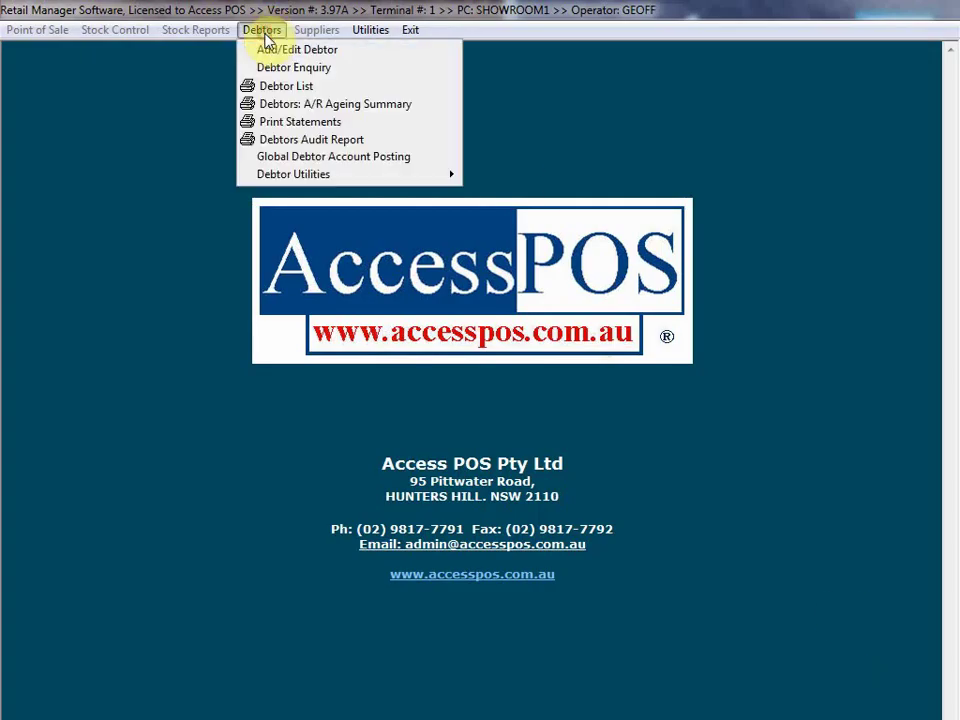
{"action": "left_click", "coordinate": [295, 141]}
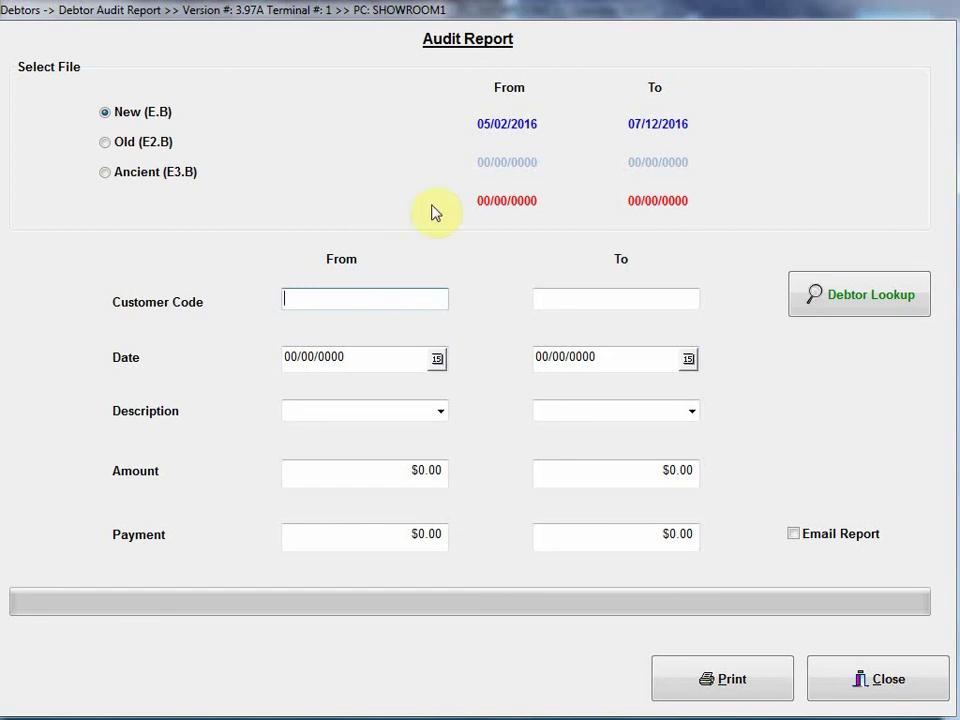
{"action": "left_click", "coordinate": [857, 312]}
{"action": "left_click", "coordinate": [855, 441]}
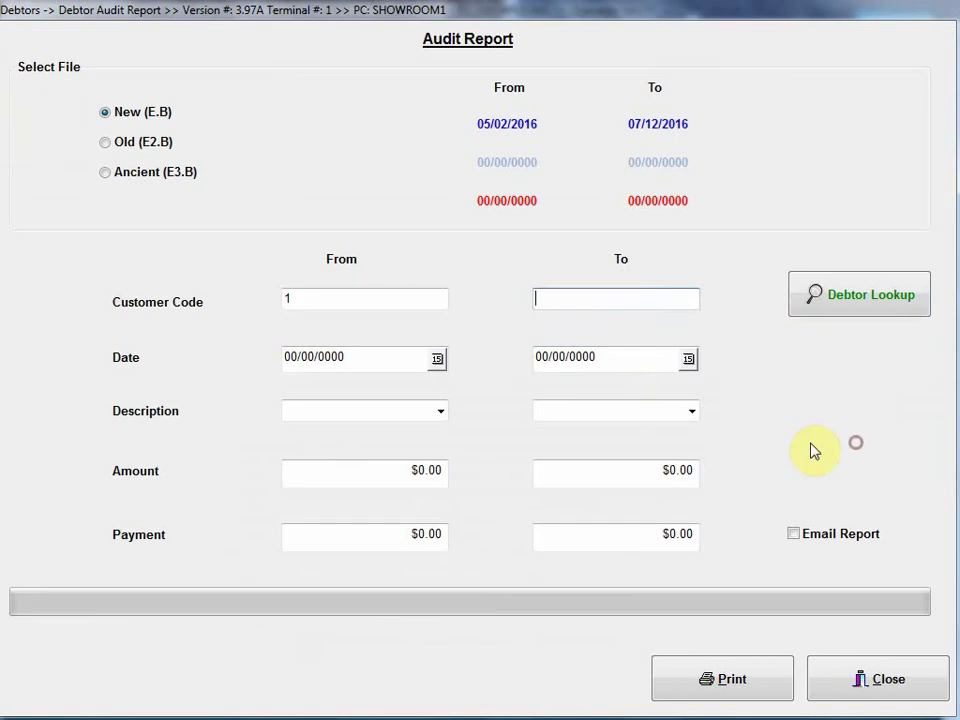
{"action": "left_click", "coordinate": [833, 289]}
{"action": "left_click", "coordinate": [345, 203]}
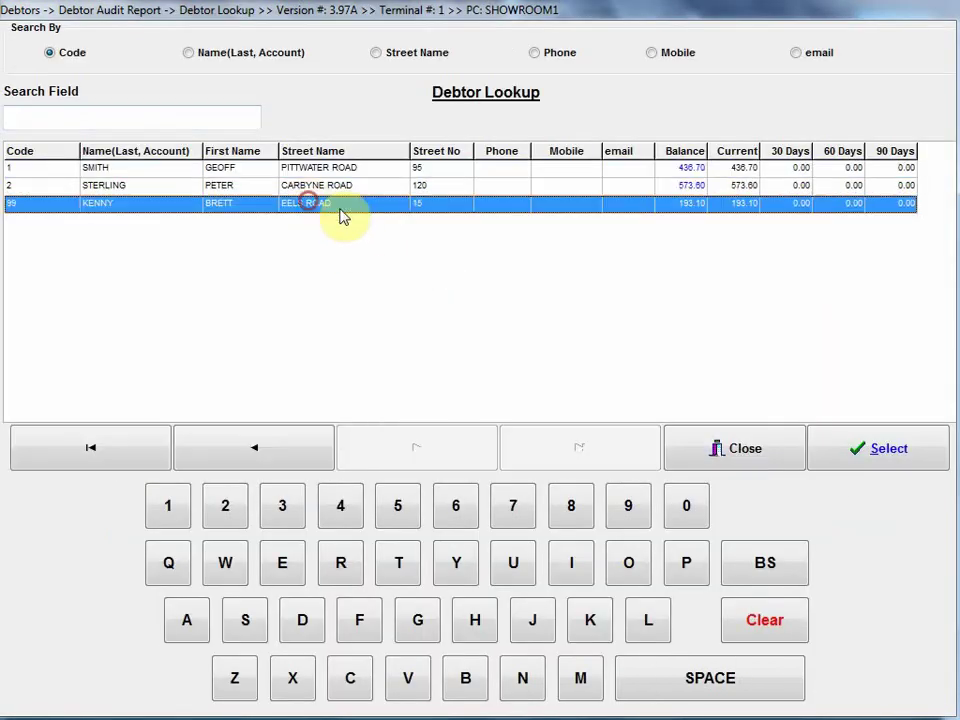
{"action": "left_click", "coordinate": [874, 450]}
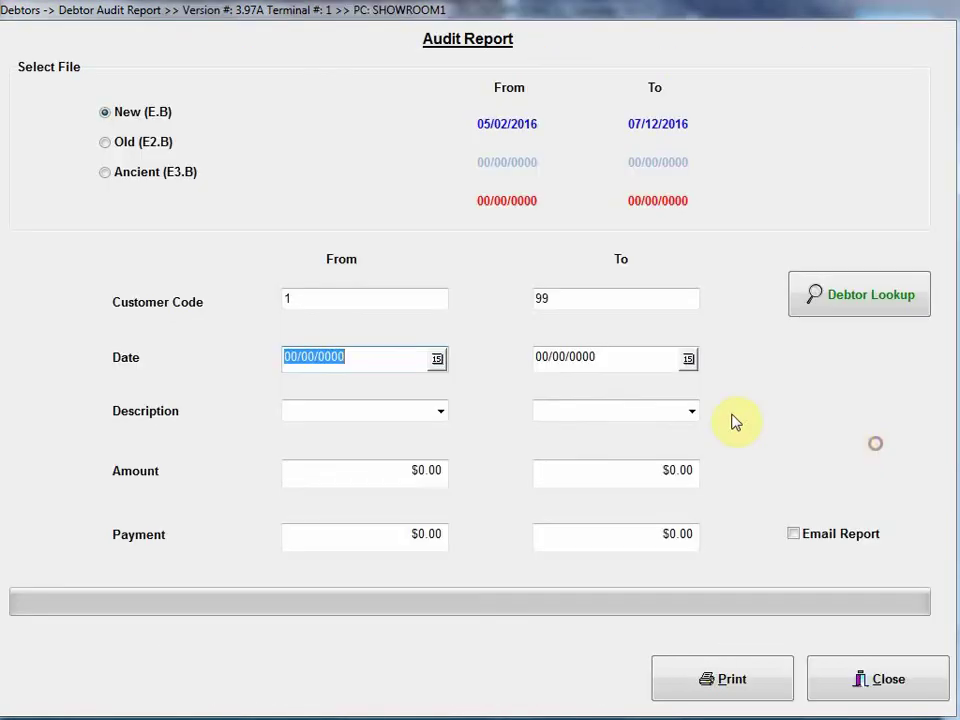
Step: Limit the audit report to amounts from $10.00 to $100.00, preview and examine it at 100% zoom, and leave the report
{"action": "left_click", "coordinate": [373, 473]}
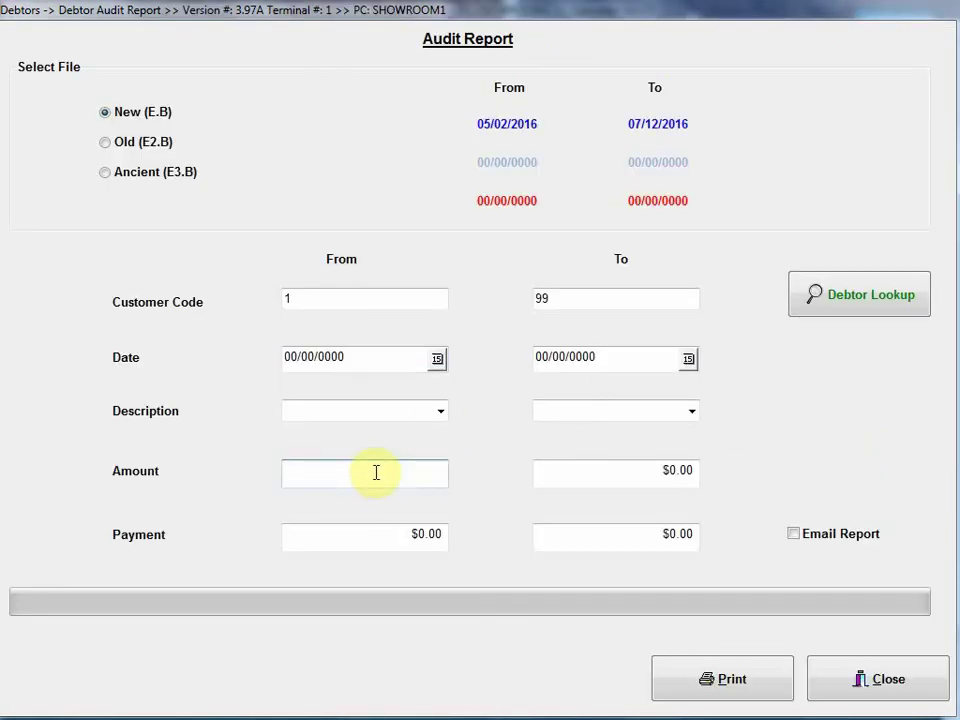
{"action": "type", "text": "10.00"}
{"action": "left_click", "coordinate": [594, 471]}
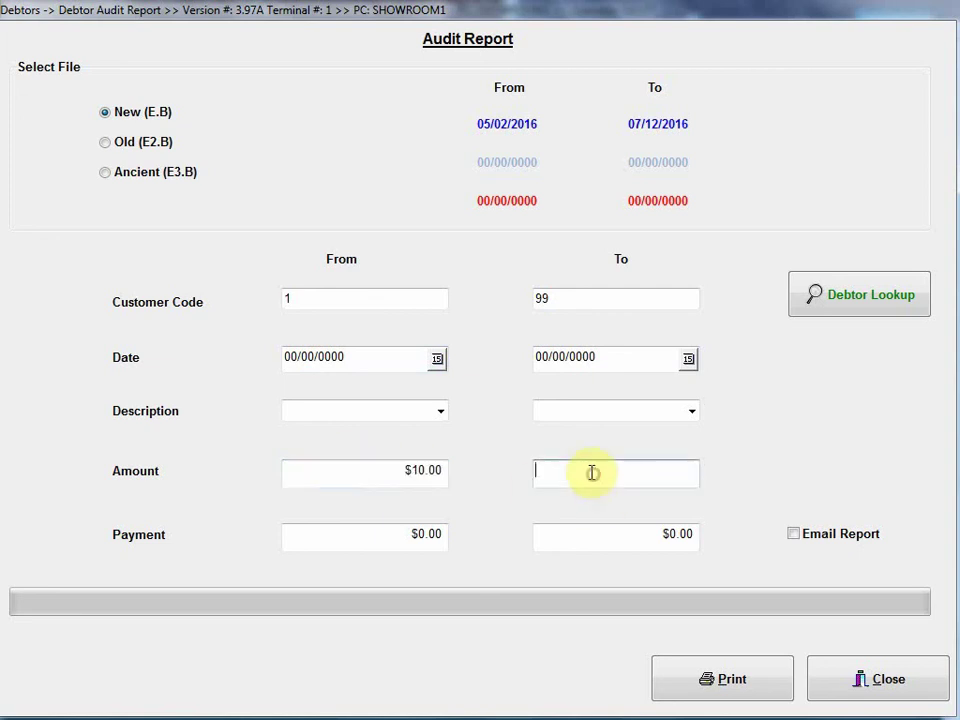
{"action": "type", "text": "100.00"}
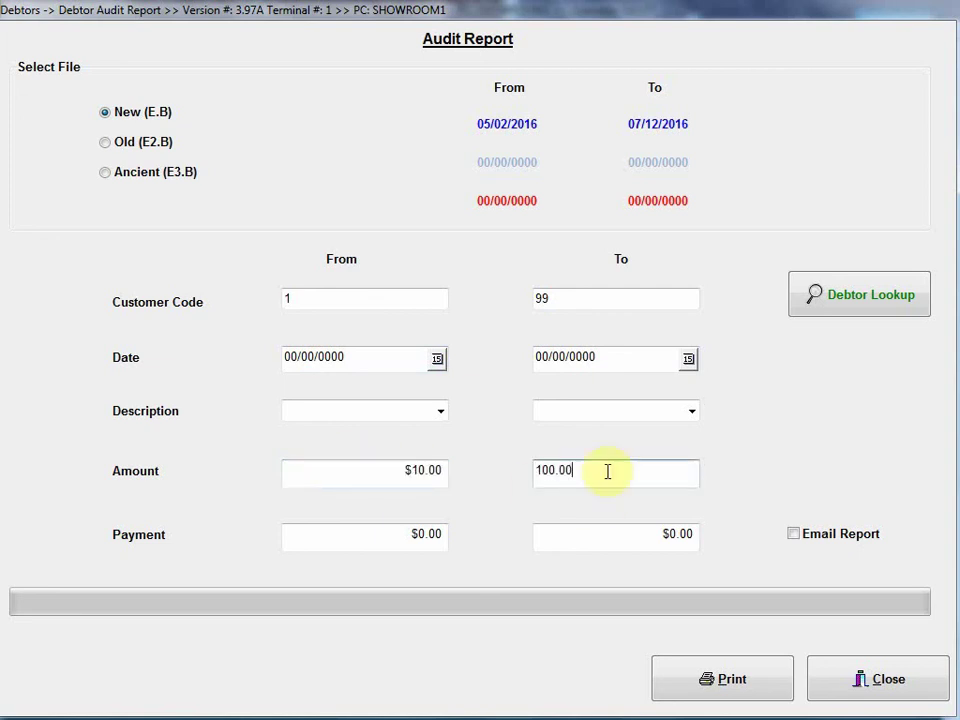
{"action": "left_click", "coordinate": [705, 688]}
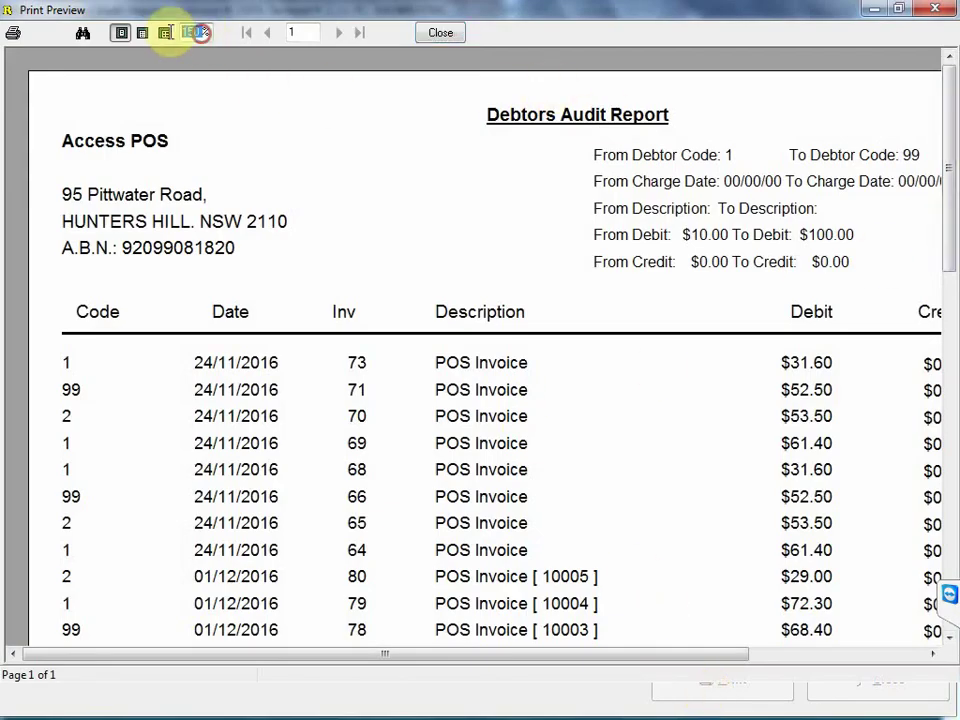
{"action": "left_click", "coordinate": [166, 33]}
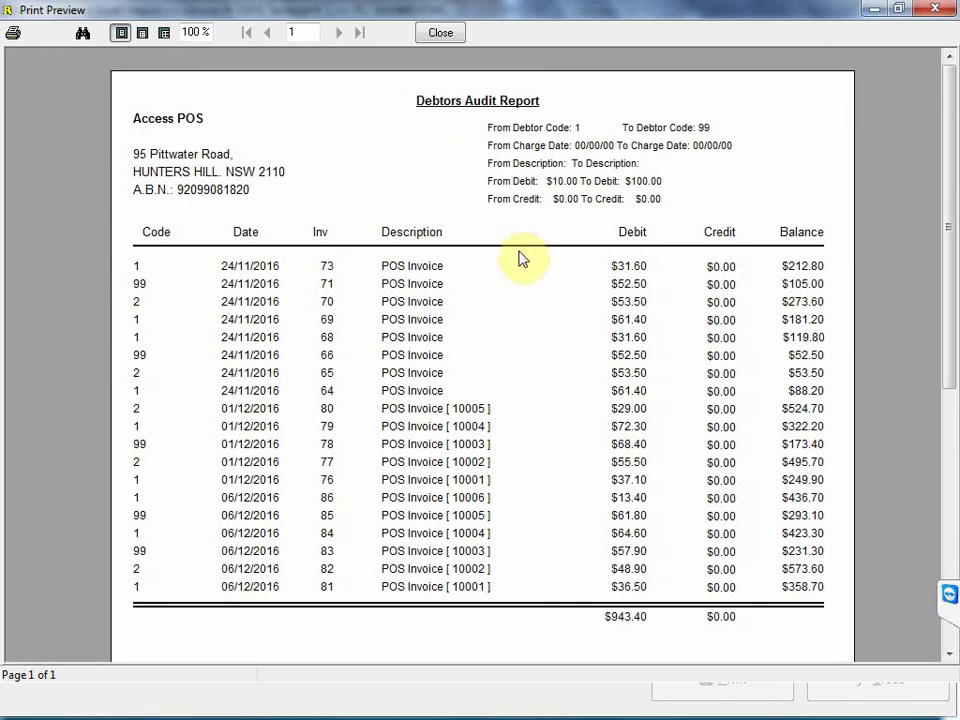
{"action": "left_click", "coordinate": [440, 36]}
{"action": "left_click", "coordinate": [909, 697]}
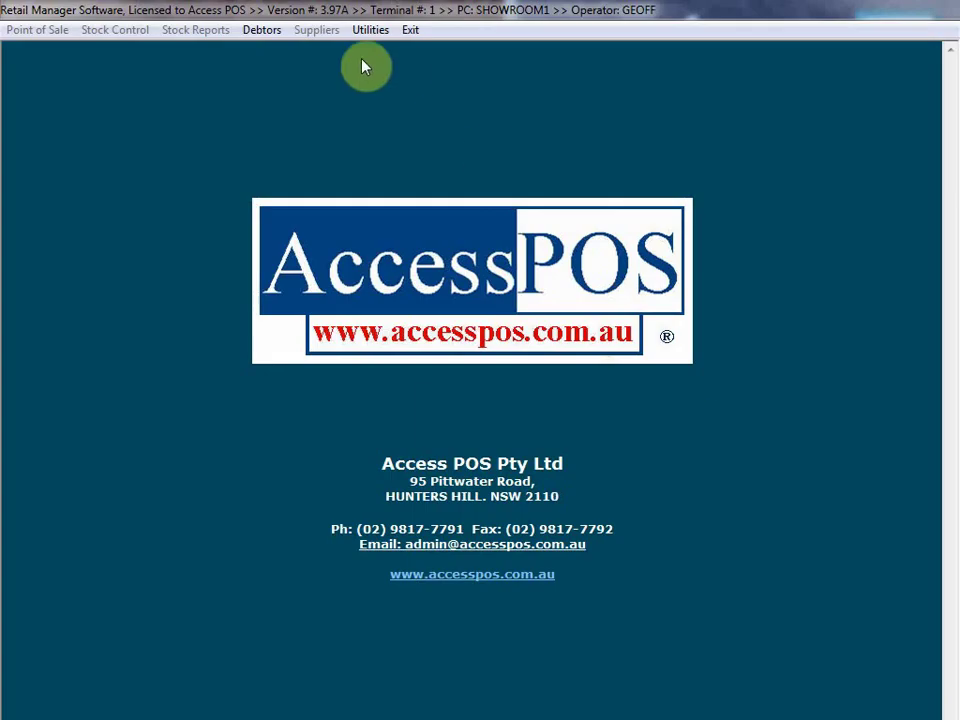
Step: Set up a Global Debtor Account Posting that charges all accounts an amount of $2.00, and leave it without processing
{"action": "left_click", "coordinate": [266, 30]}
{"action": "mouse_move", "coordinate": [313, 178]}
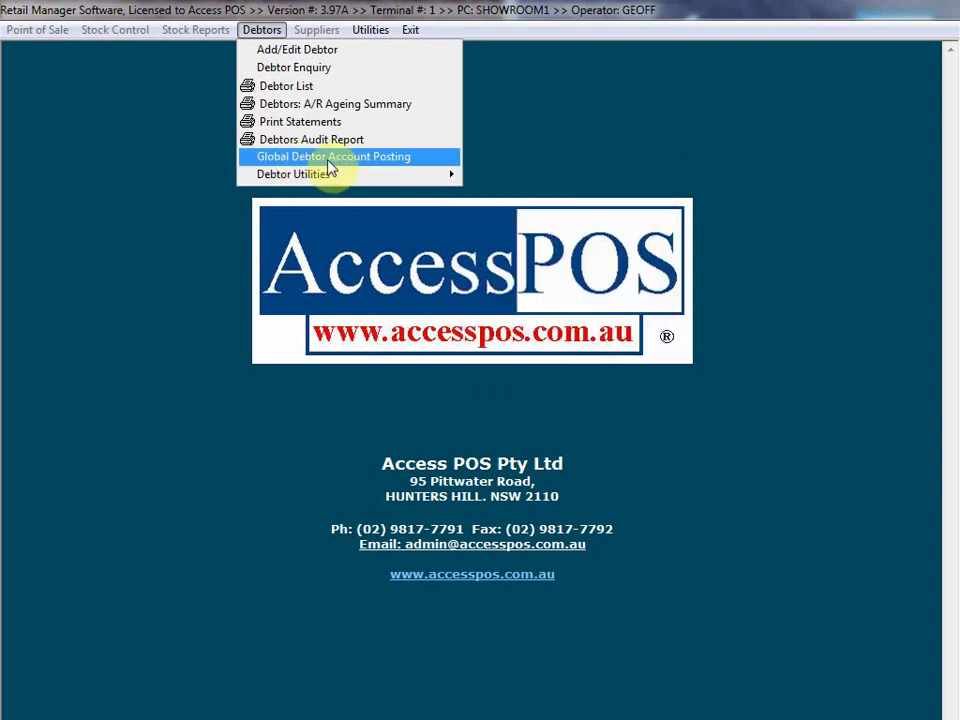
{"action": "left_click", "coordinate": [330, 160]}
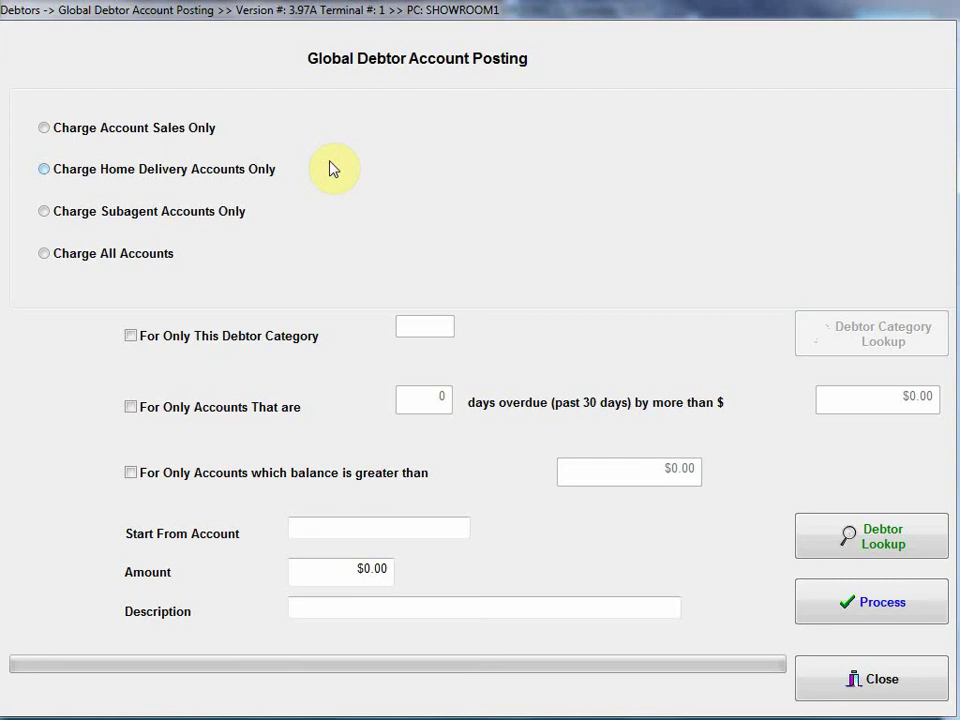
{"action": "left_click", "coordinate": [42, 254]}
{"action": "left_click", "coordinate": [345, 572]}
{"action": "type", "text": "2.00"}
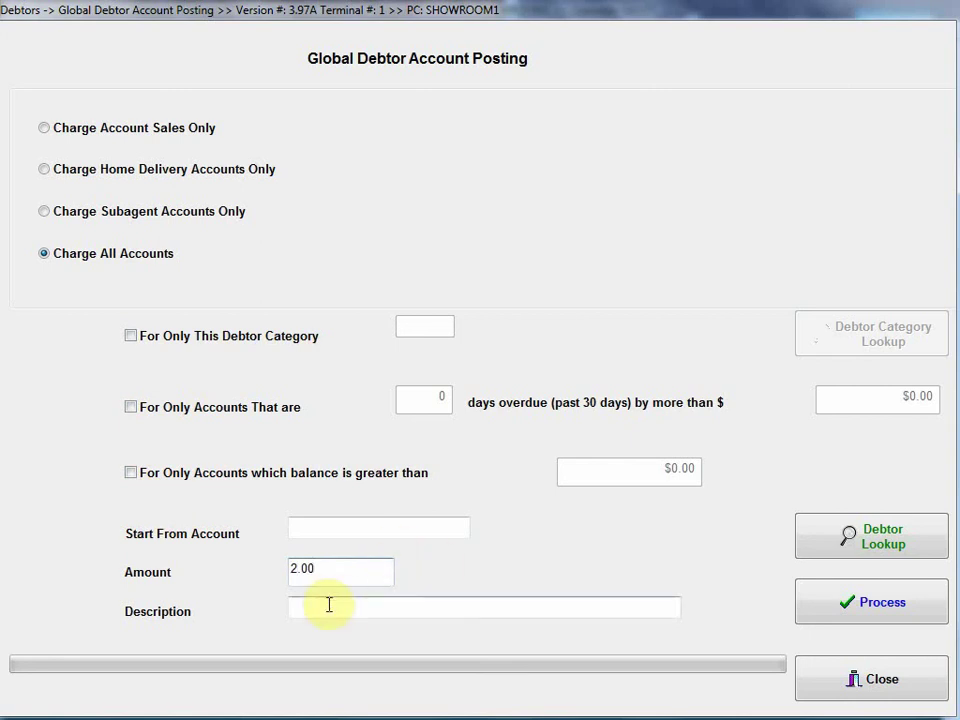
{"action": "left_click", "coordinate": [321, 606]}
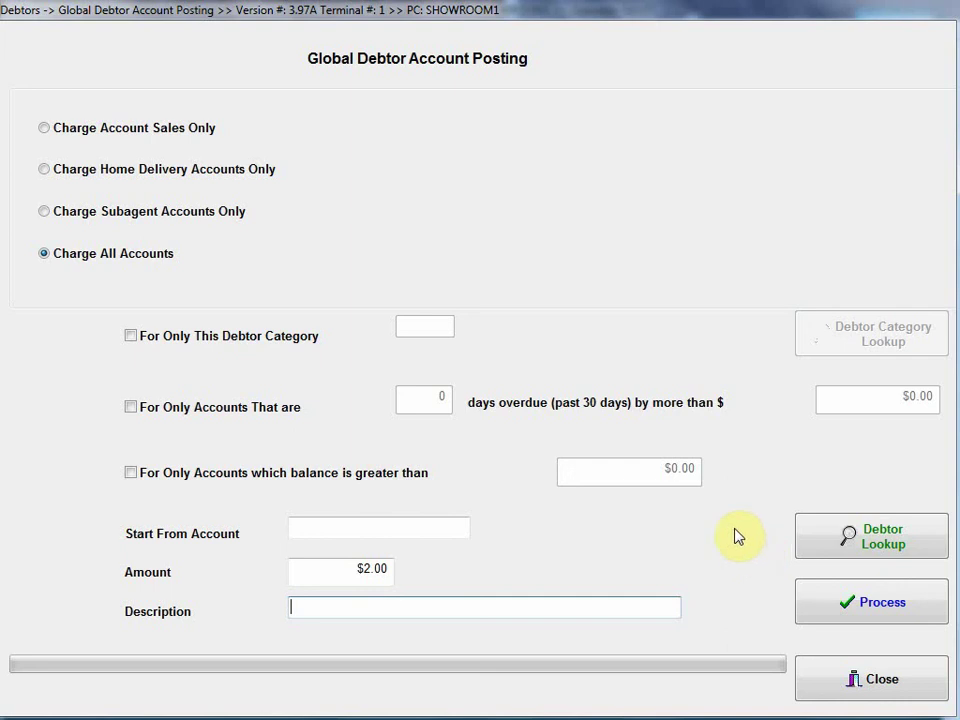
{"action": "left_click", "coordinate": [880, 679]}
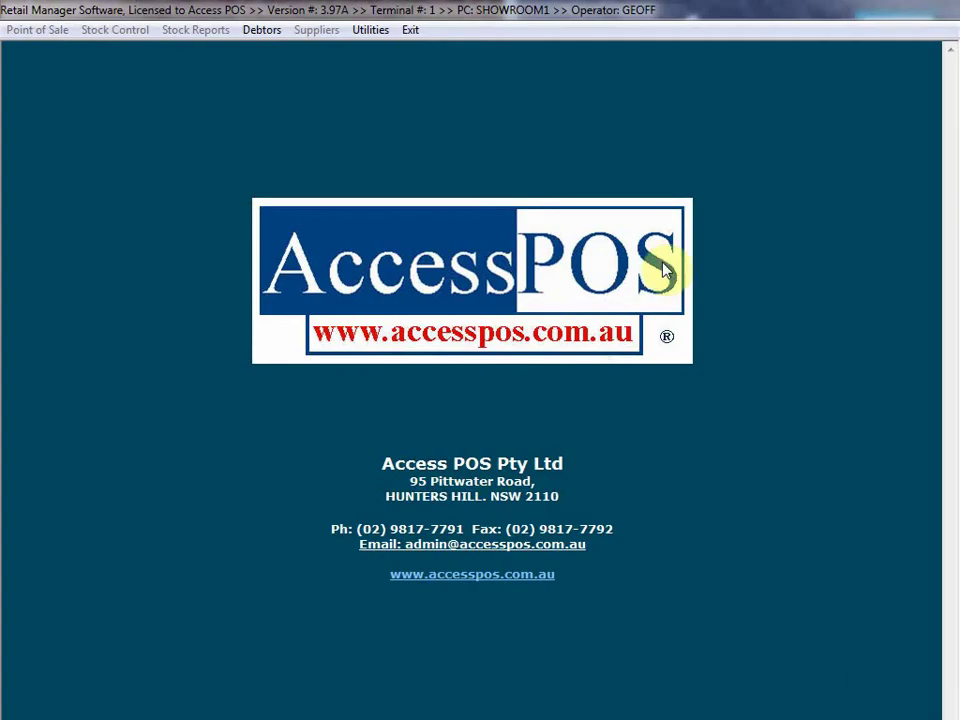
Step: Look through the debtor utilities, view the Send Email To All Debtors form, and leave it without sending anything
{"action": "left_click", "coordinate": [264, 36]}
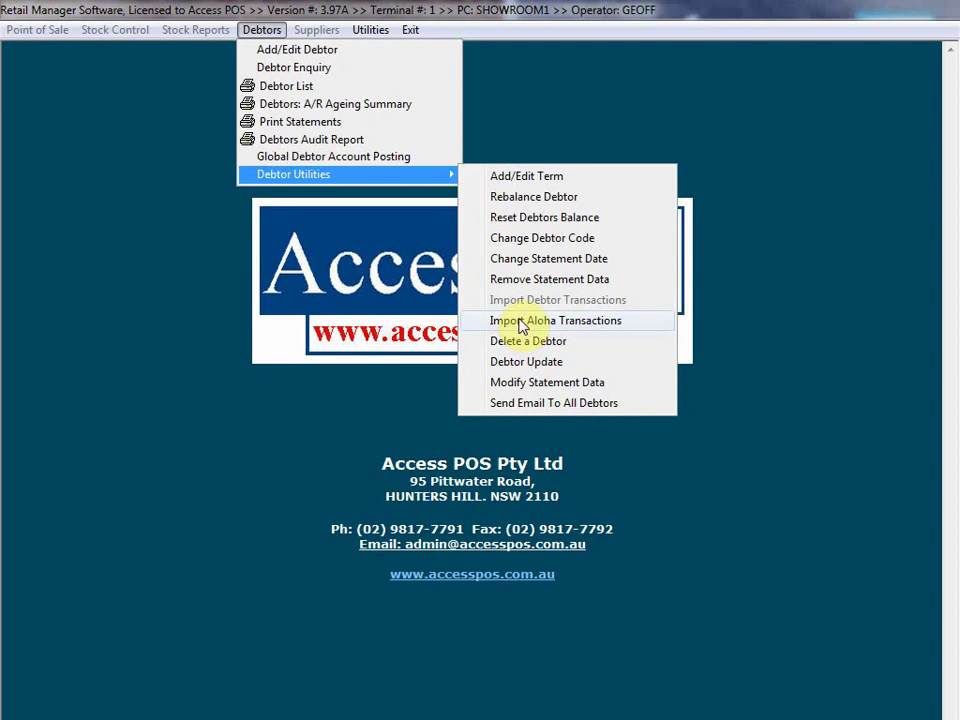
{"action": "left_click", "coordinate": [531, 403]}
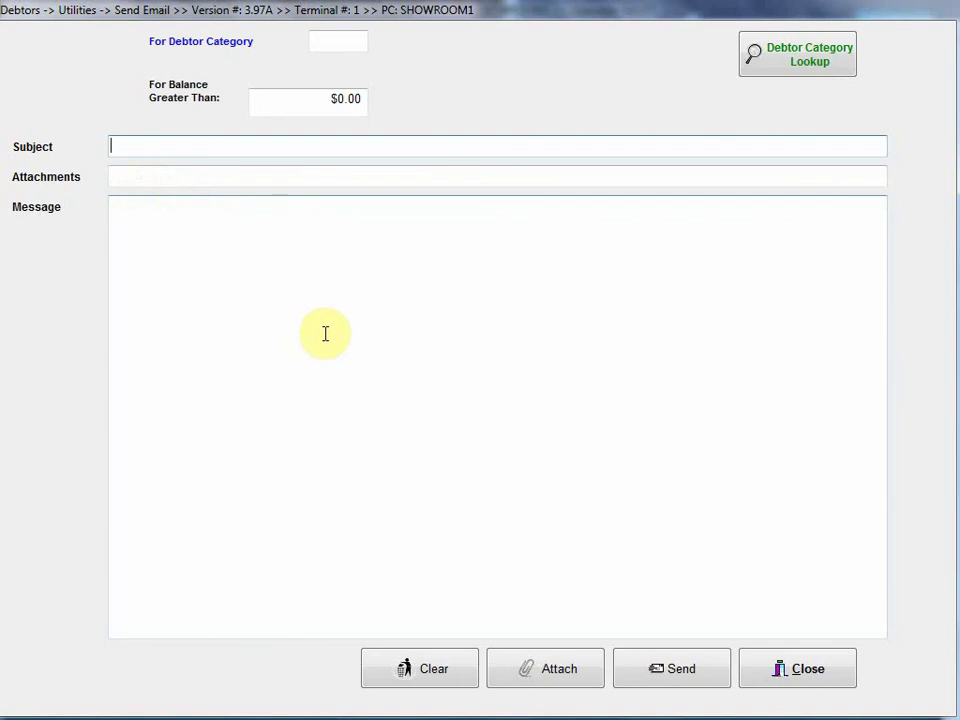
{"action": "left_click", "coordinate": [799, 668]}
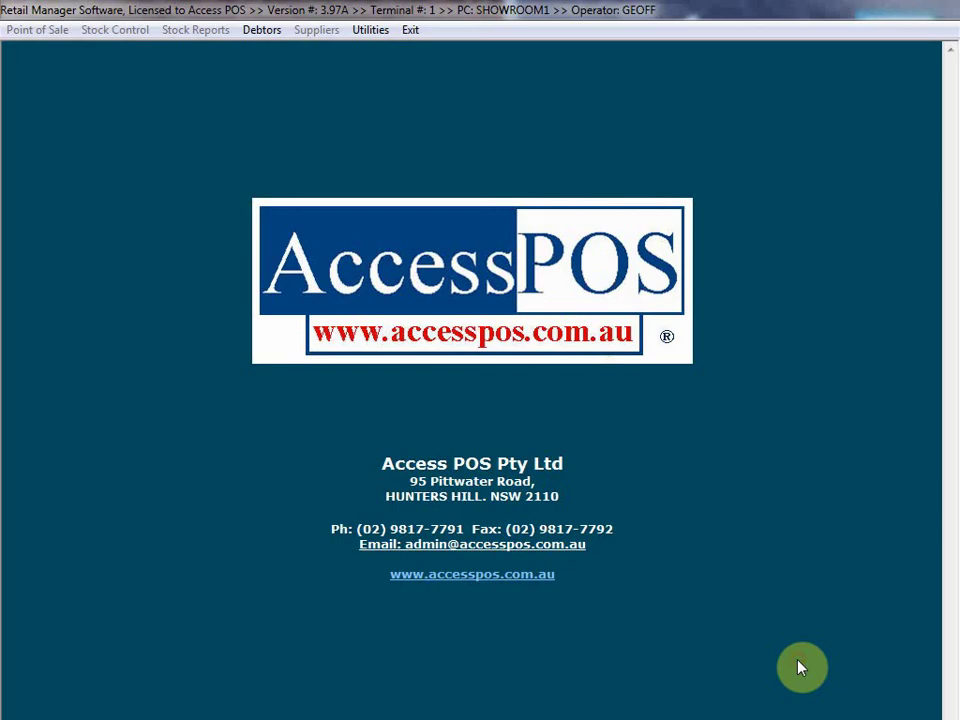
{"action": "left_click", "coordinate": [258, 32]}
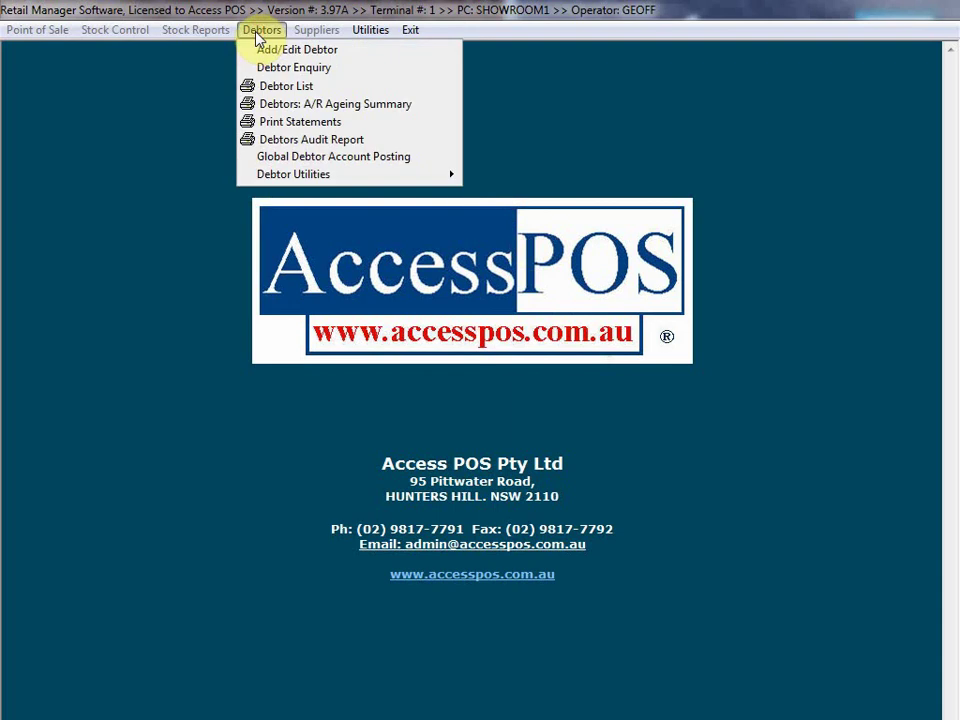